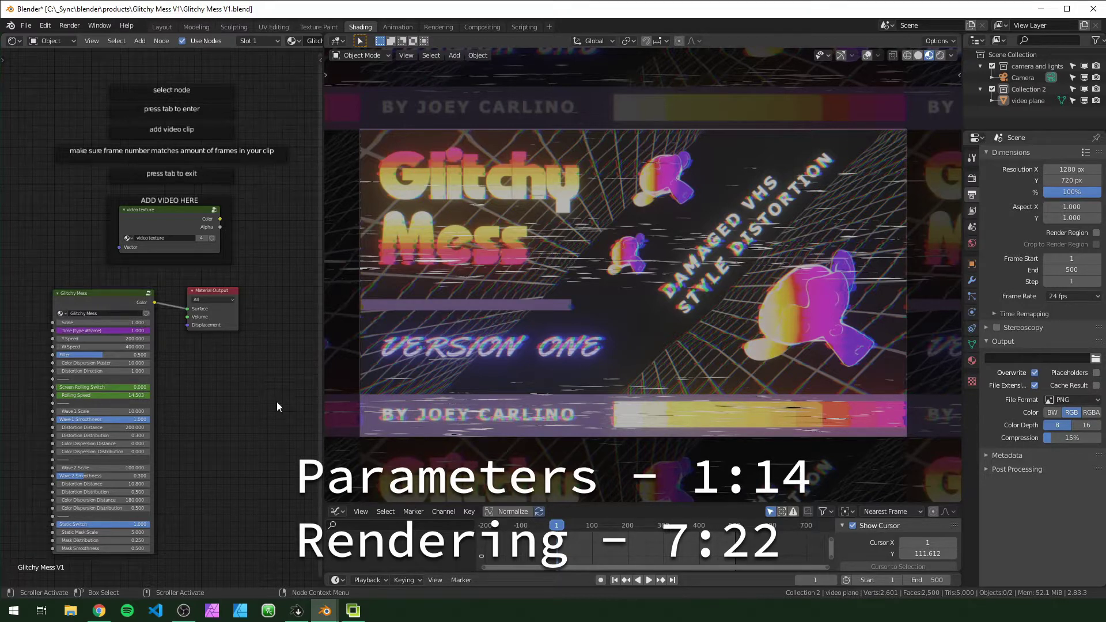
Open the video texture node group under the ADD VIDEO HERE label for editing
scroll(271, 278, "up", 2)
middle_click_drag(237, 228, 222, 352)
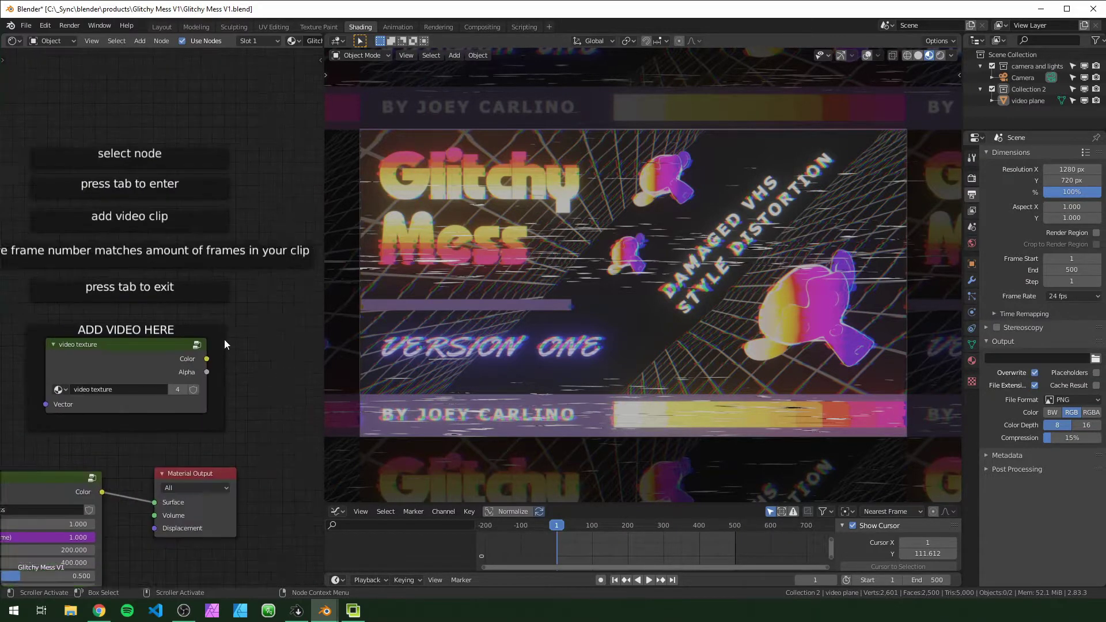
scroll(270, 299, "down", 3)
scroll(237, 285, "up", 2)
left_click(140, 311)
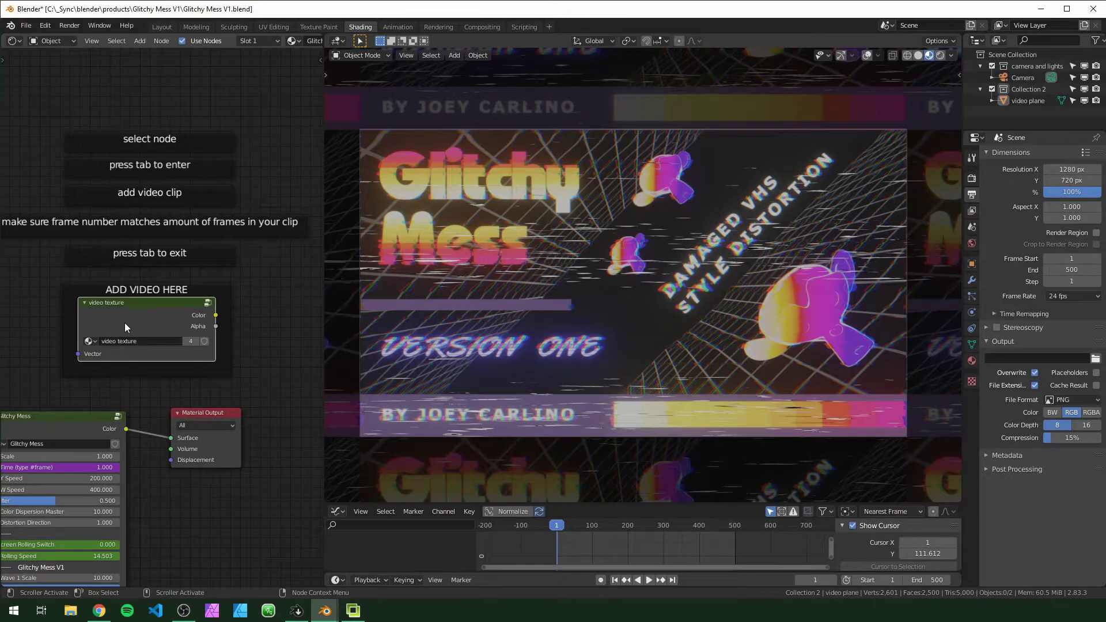
key("Tab")
scroll(229, 258, "up", 2)
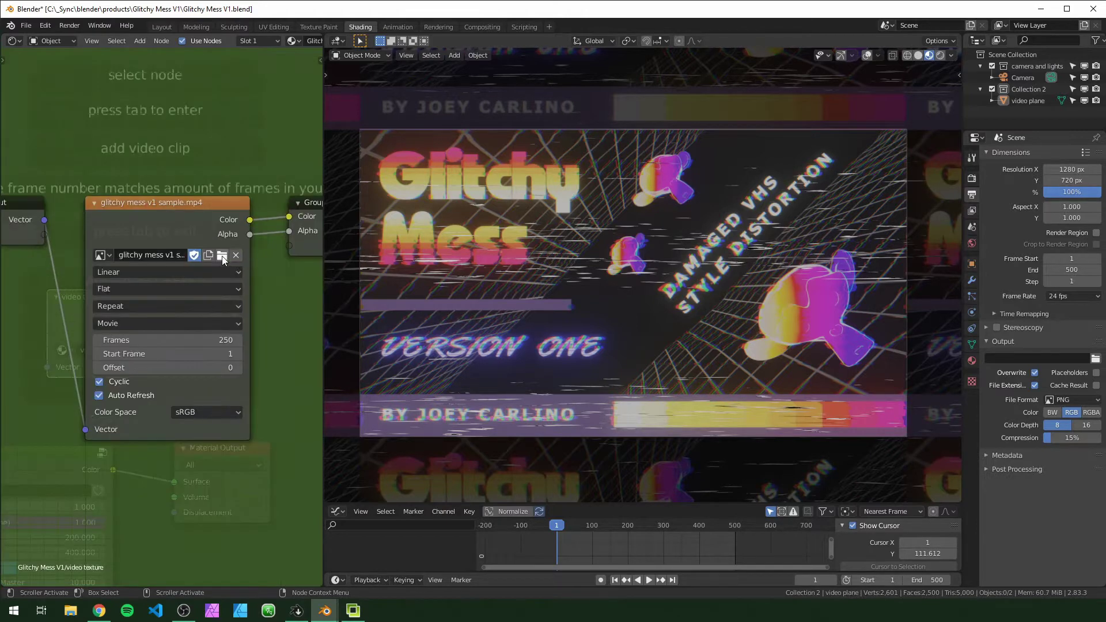
Replace the clip in the image texture node with testVideo.mp4 from the _videoRenders folder
left_click(222, 256)
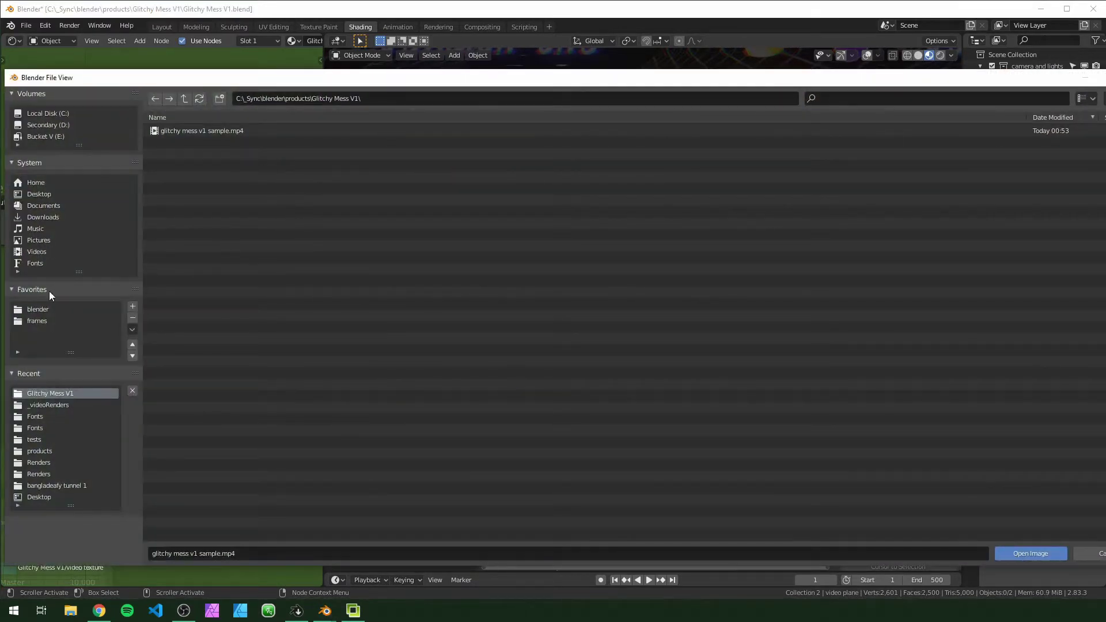
left_click(42, 305)
left_click_drag(213, 78, 251, 75)
double_click(216, 183)
double_click(227, 131)
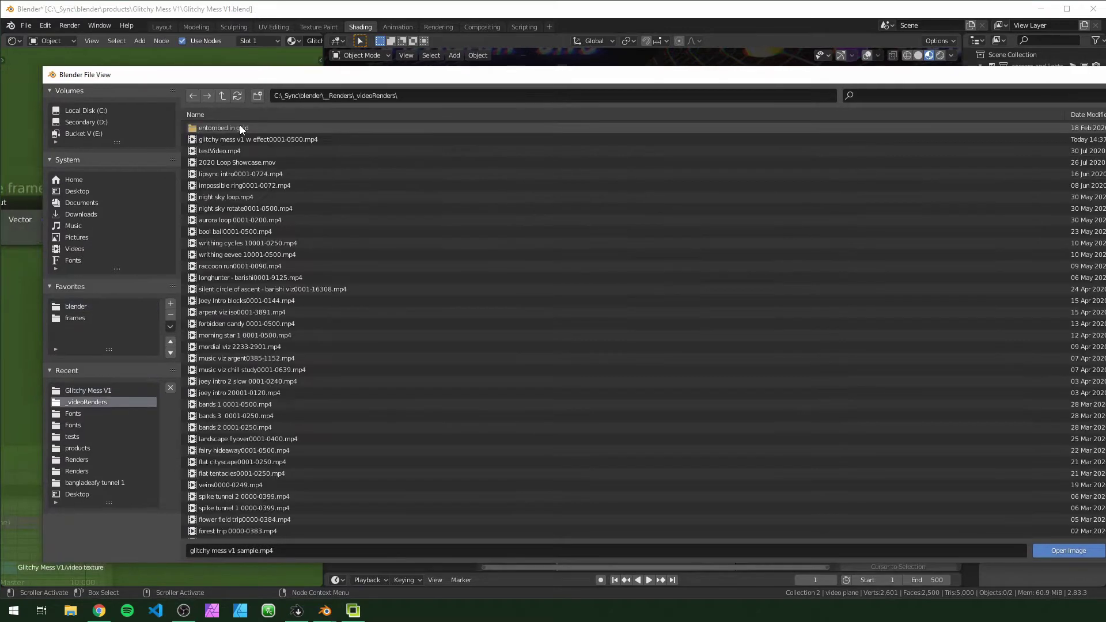
left_click(239, 149)
left_click(1064, 551)
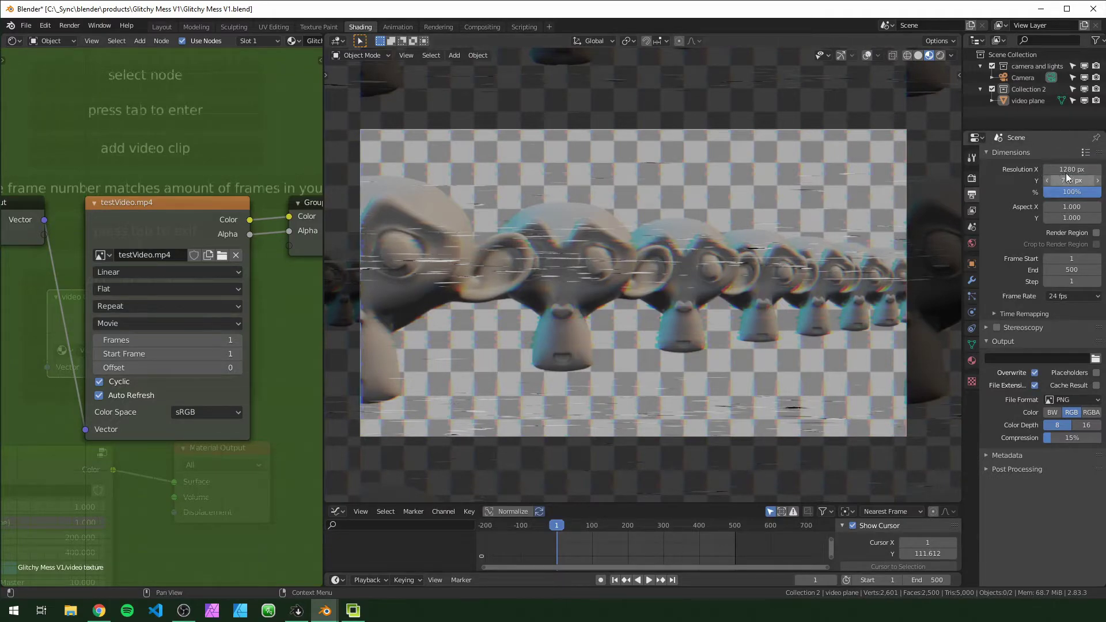
Set the frame count of the testVideo.mp4 texture to 100 and exit the video texture node group
left_click_drag(1067, 171, 991, 170)
key("Escape")
mouse_move(172, 339)
left_mouse_down()
mouse_move(198, 339)
mouse_move(149, 337)
left_mouse_up()
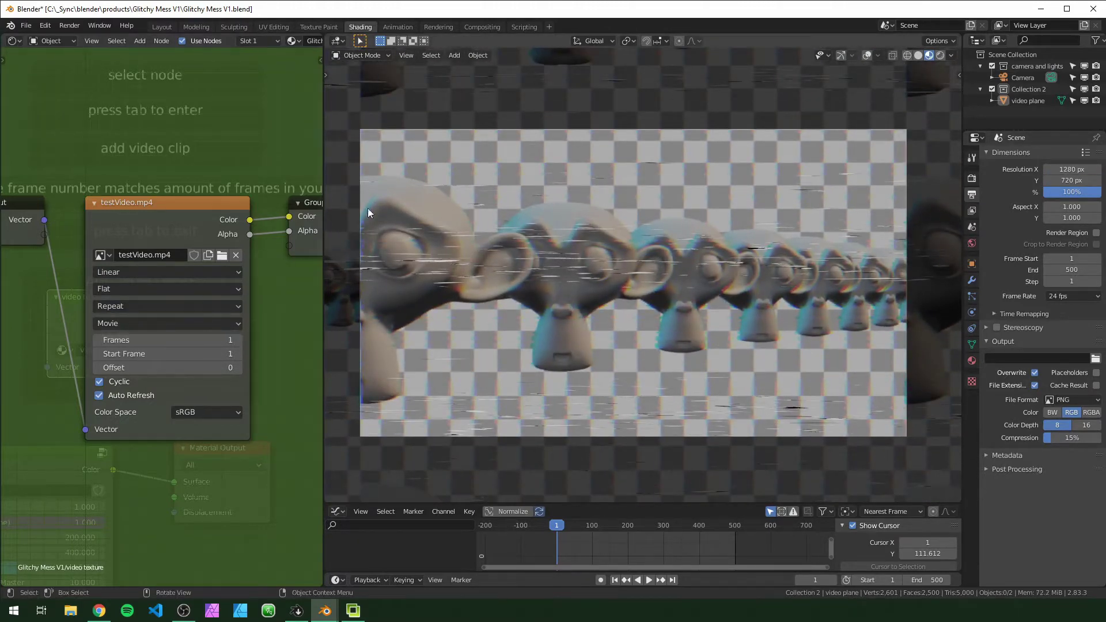
left_click(171, 341)
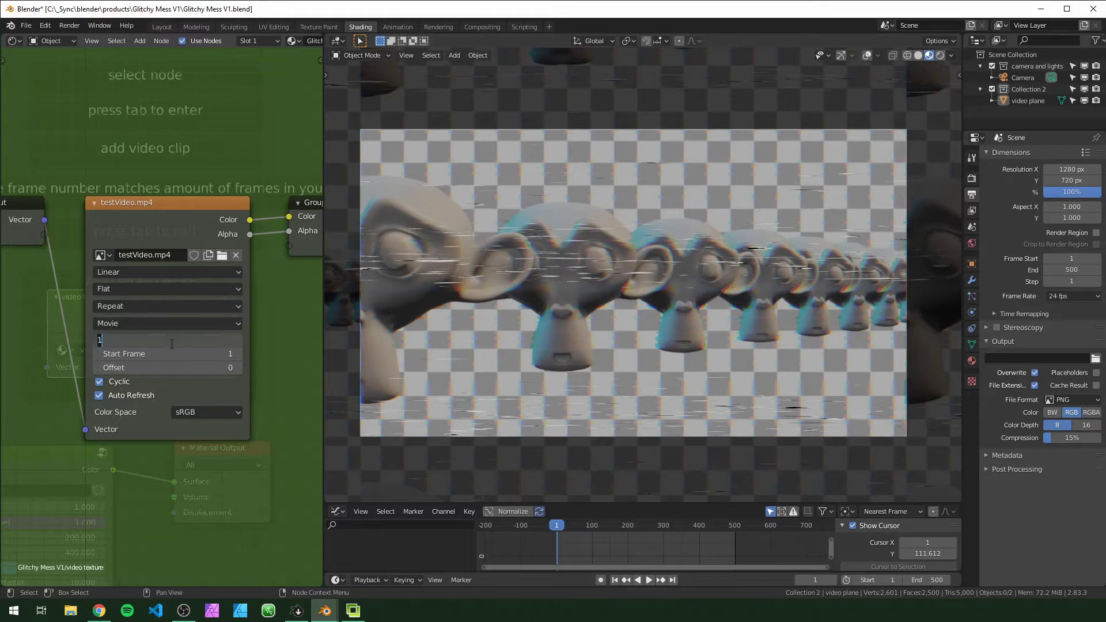
key("Return")
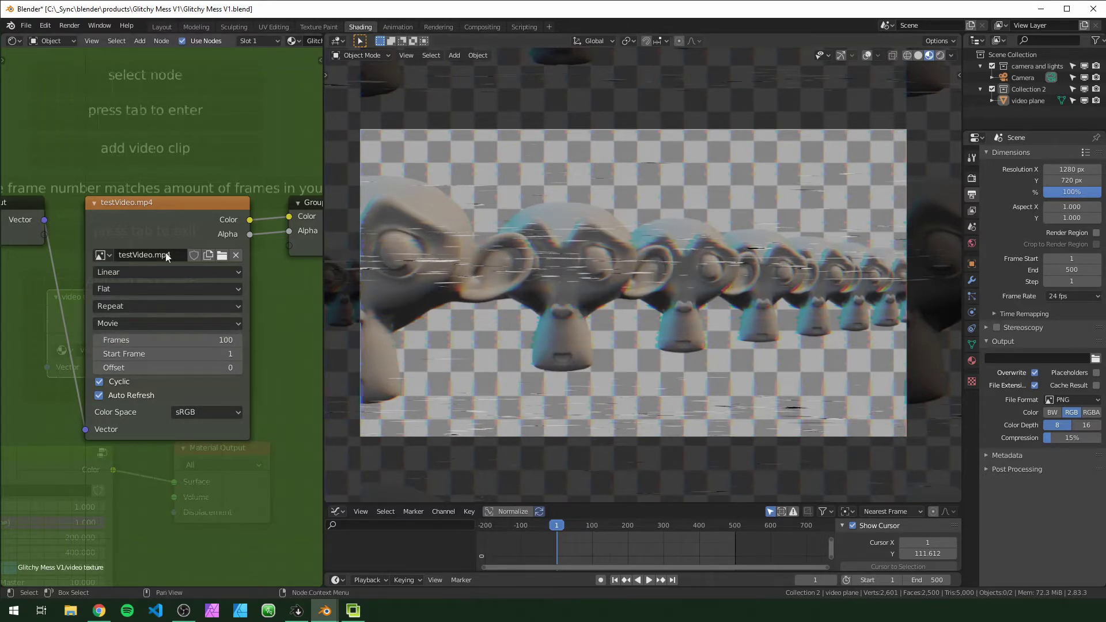
scroll(144, 230, "down", 1)
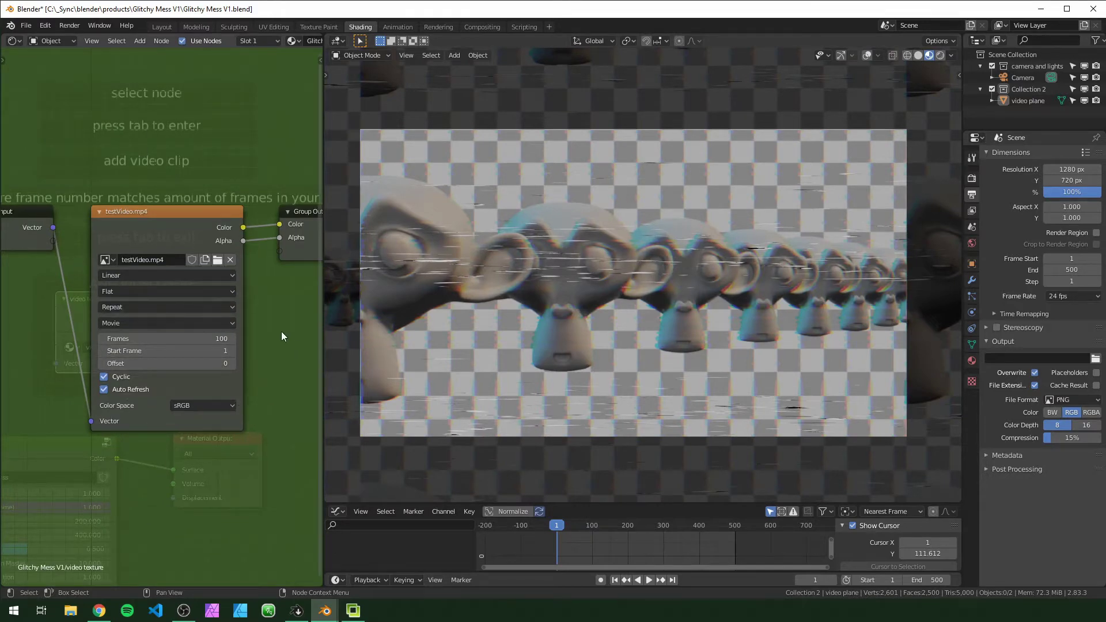
key("Tab")
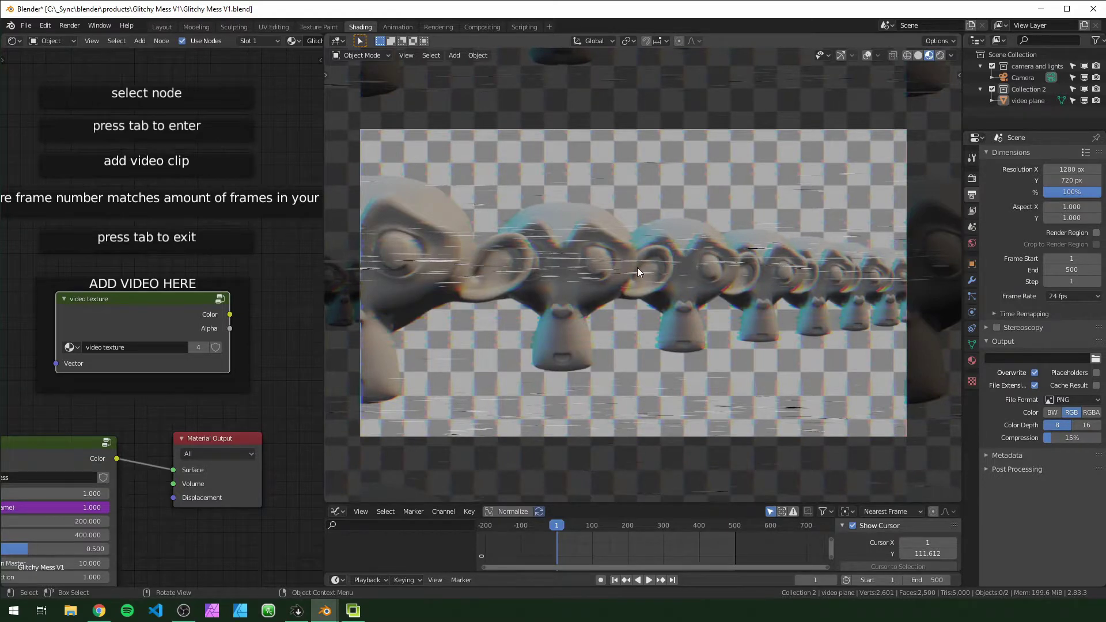
Play the animation to preview the glitch effect on the new clip, and stop playback
key("space")
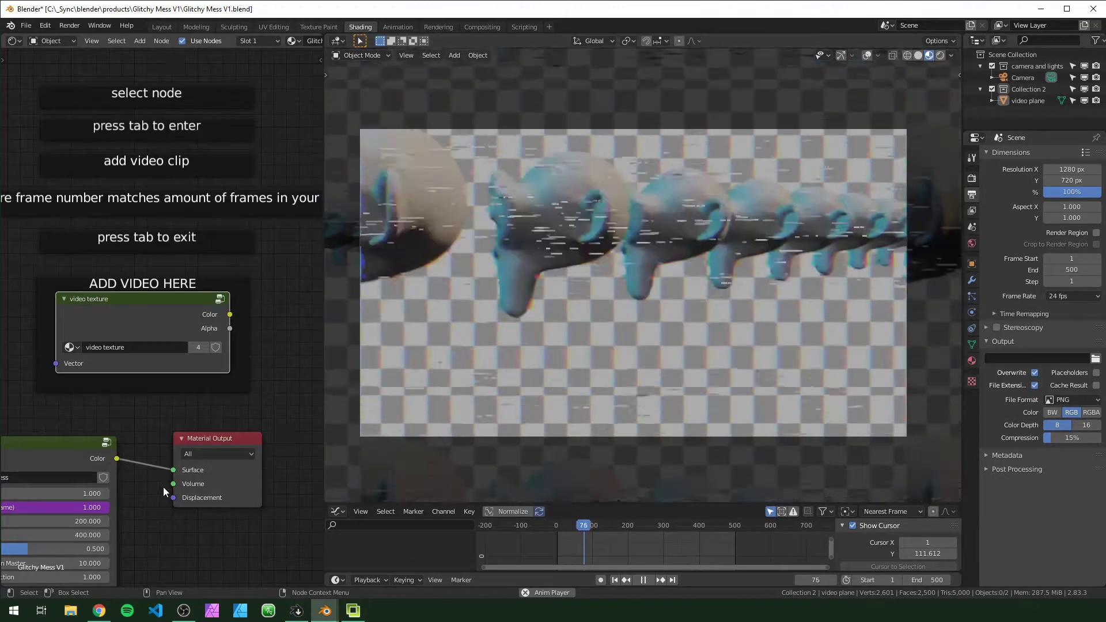
scroll(164, 487, "down", 2)
middle_click_drag(176, 494, 268, 203)
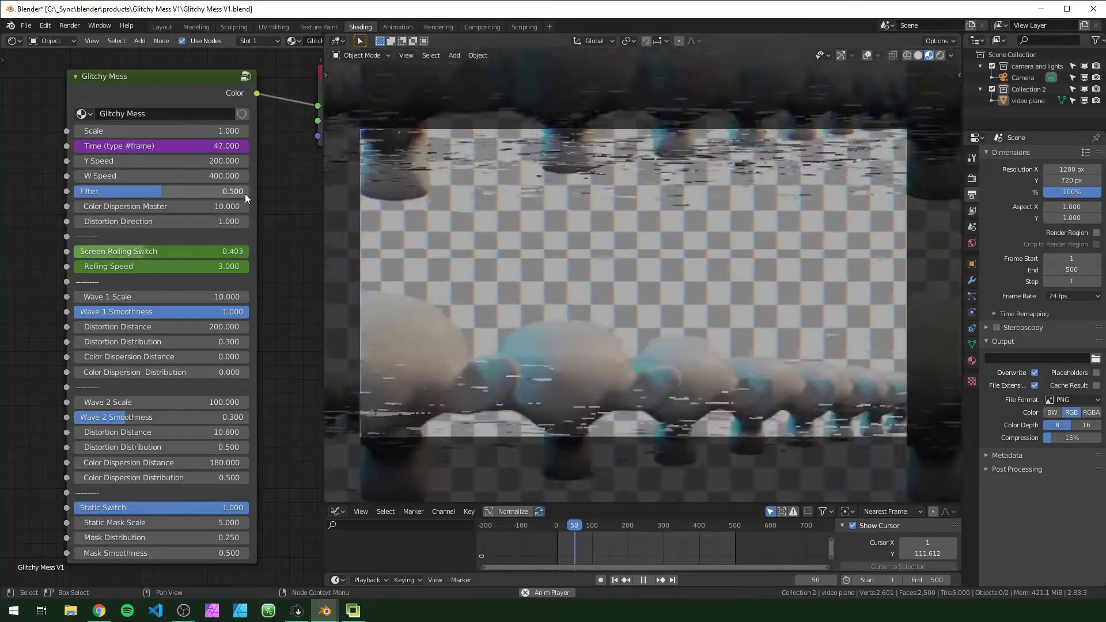
key("Escape")
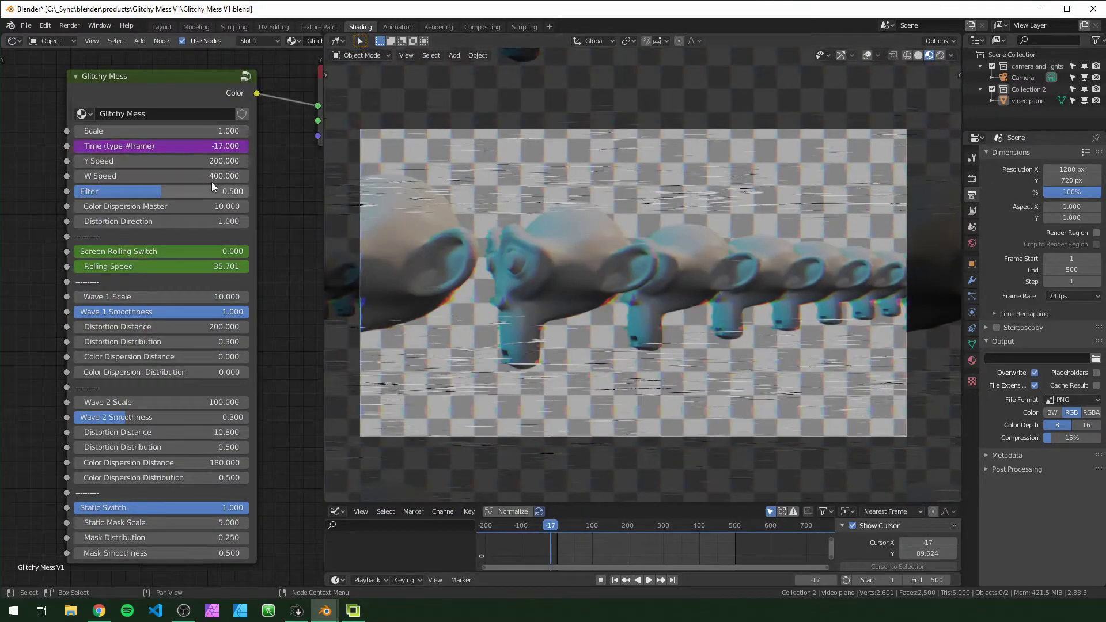
Replay the animation to check how the distortion moves over time, returning the timeline to frame 1
mouse_move(217, 134)
left_mouse_down("shift")
mouse_move(174, 134)
mouse_move(222, 134)
mouse_move(182, 133)
mouse_move(203, 131)
left_mouse_up("shift")
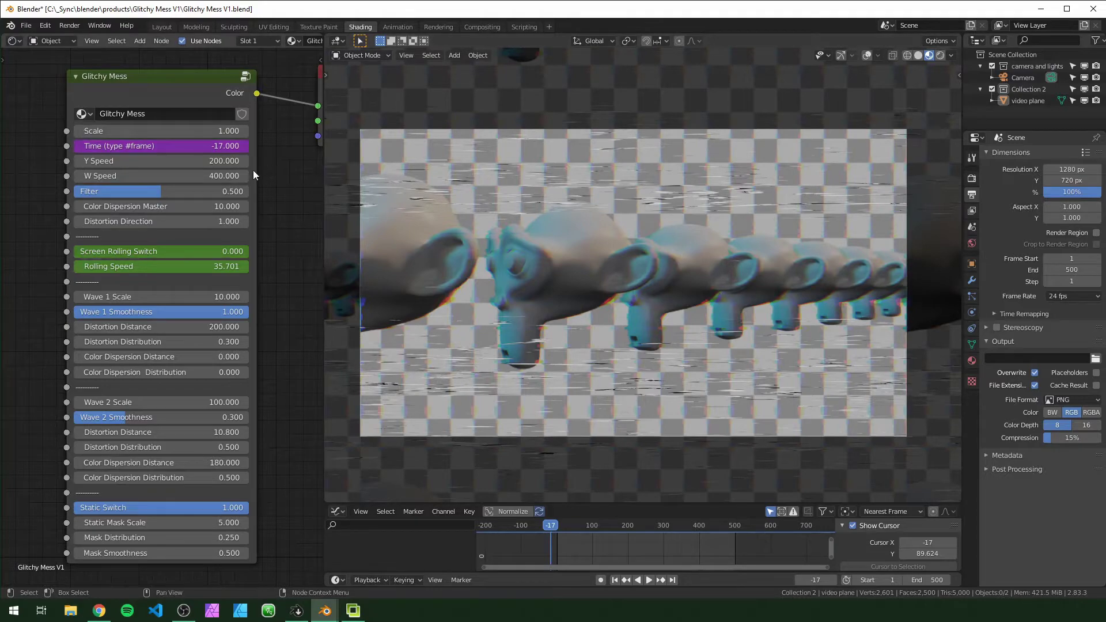
key("space")
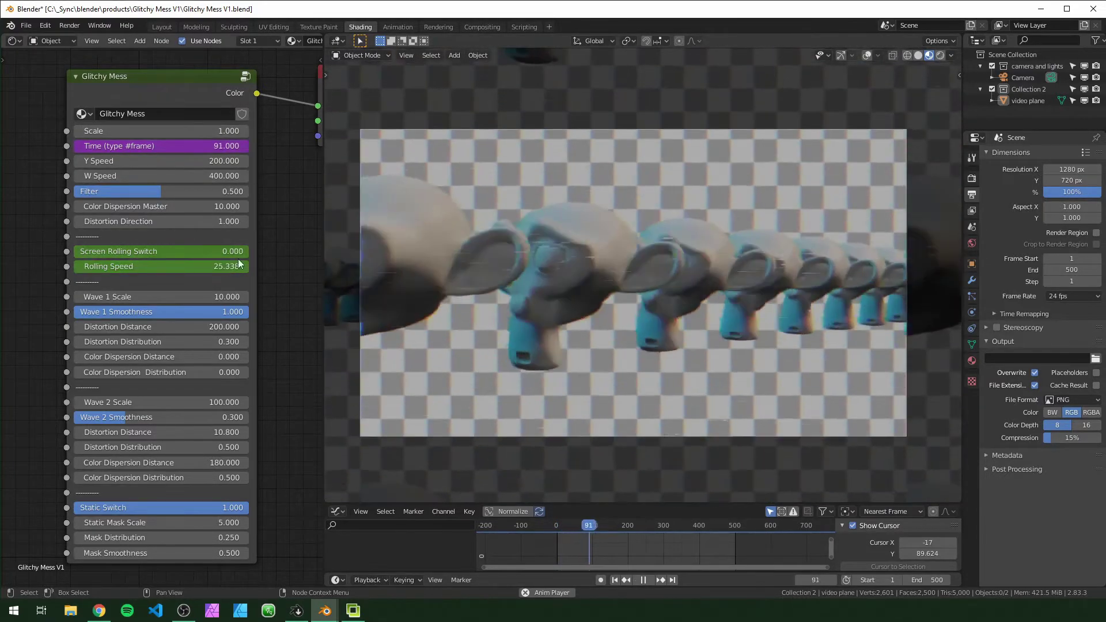
key("space")
key("shift+Left")
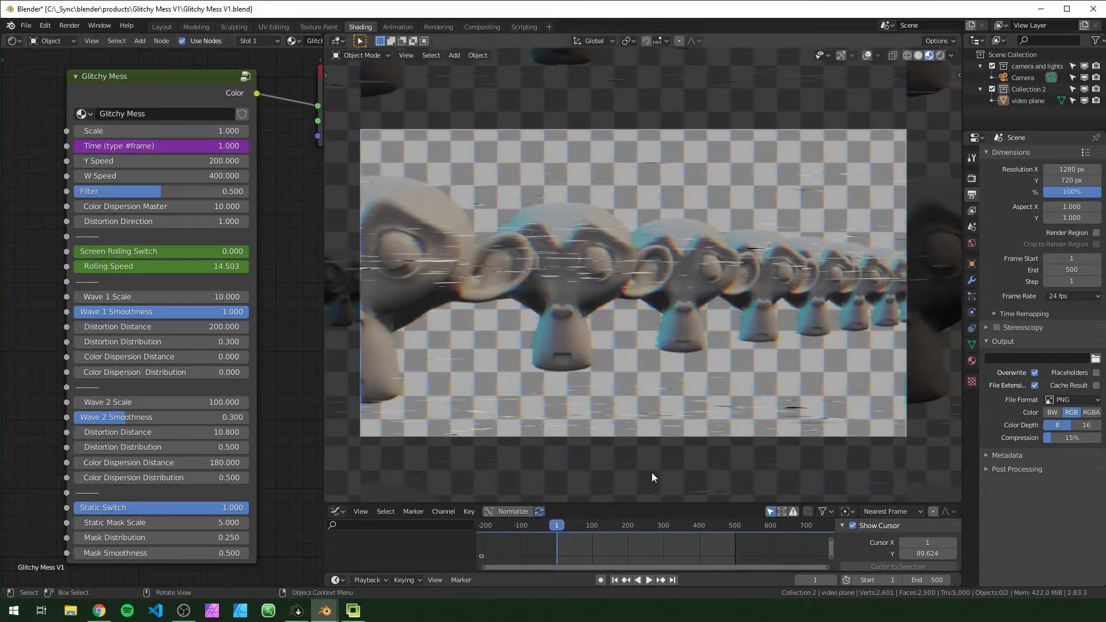
key("space")
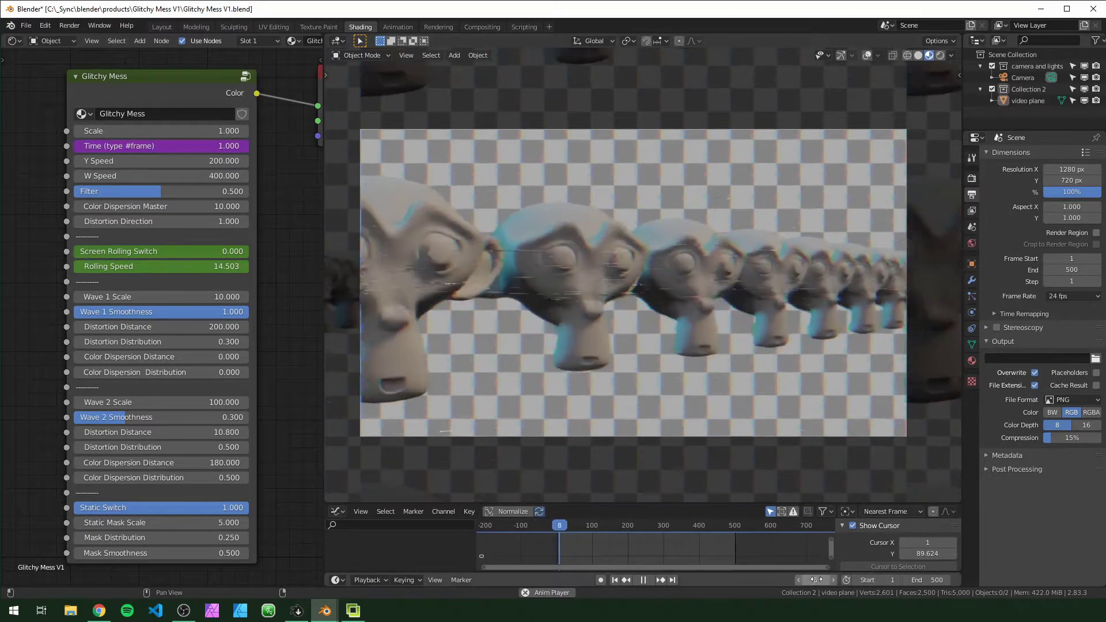
key("Escape")
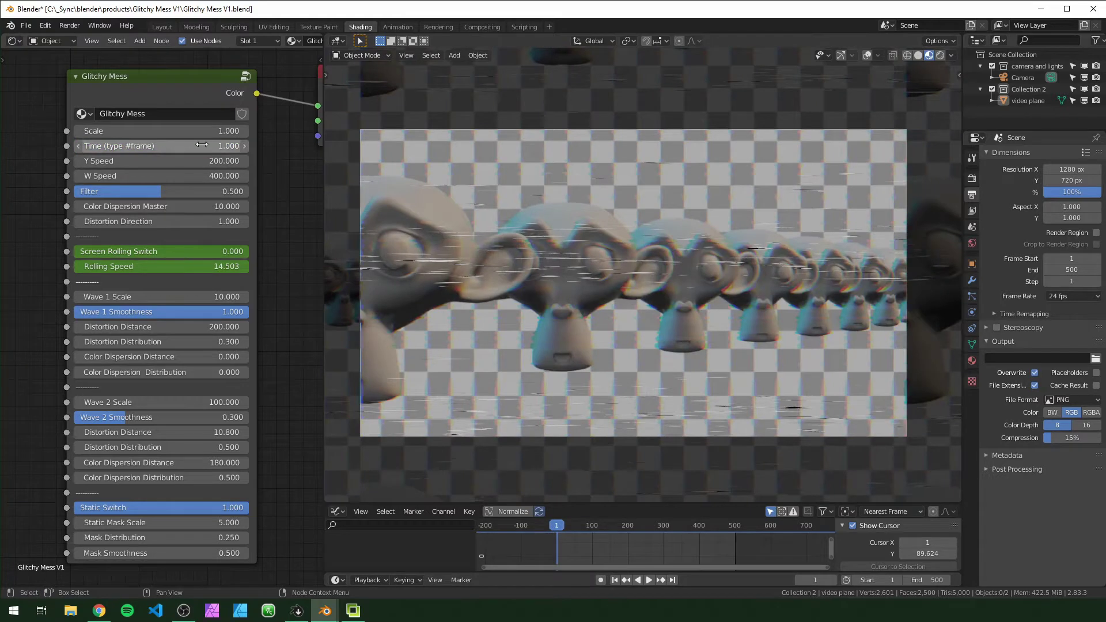
Enter the driver expression #frame in the Time parameter of the Glitchy Mess node
left_click(205, 145)
key("BackSpace")
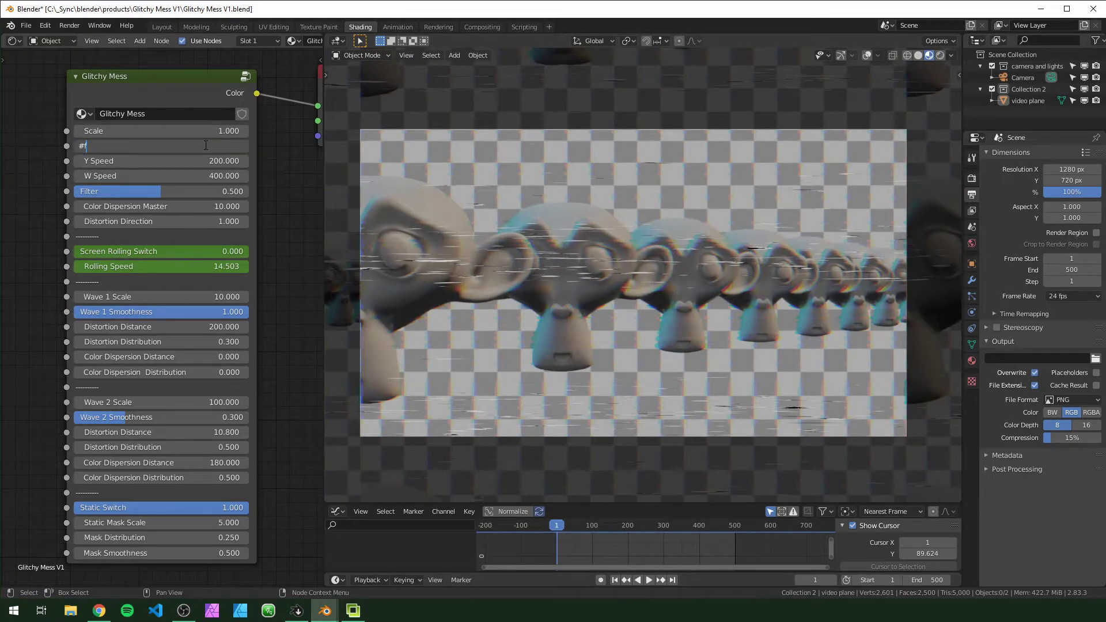
key("Return")
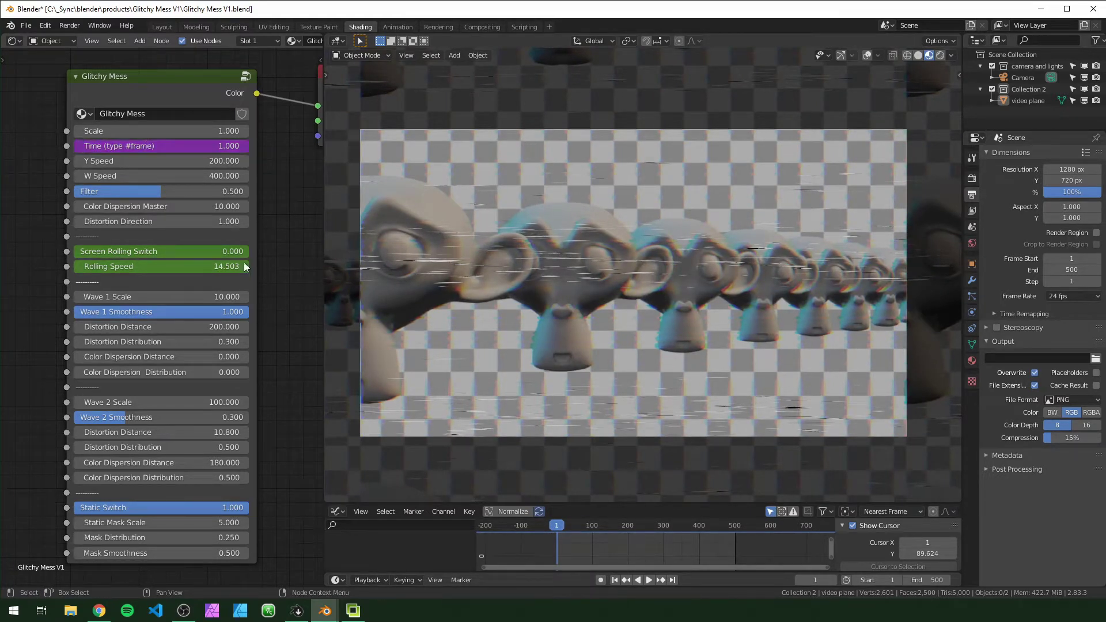
Try a Y Speed of 789.2 on the Glitchy Mess node, undo it and advance the animation to frame 35
key("space")
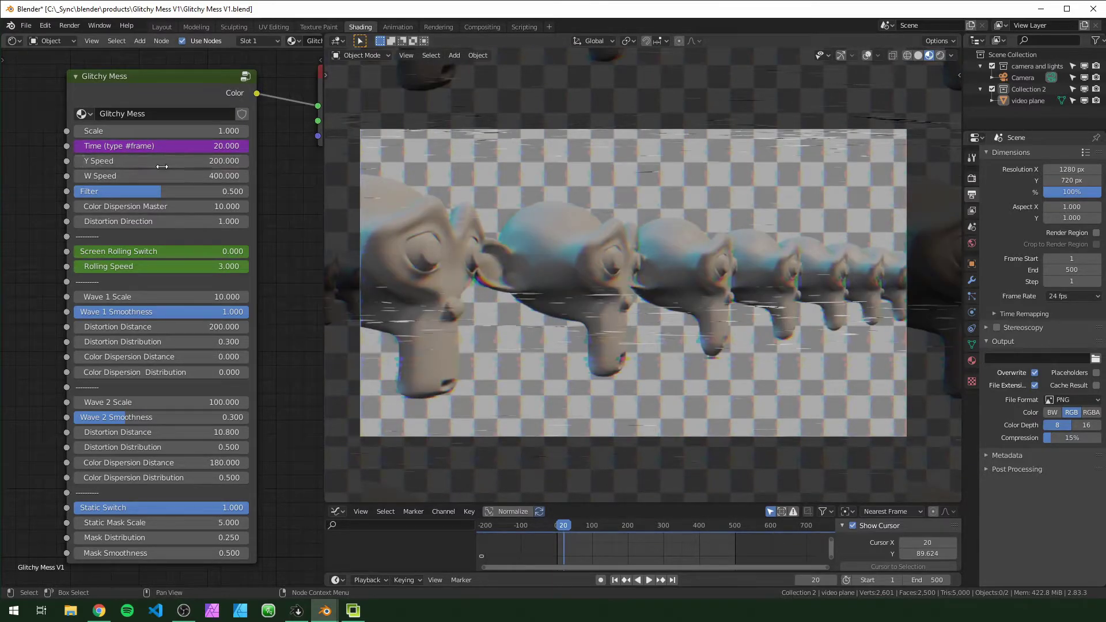
left_click_drag(160, 166, 134, 160)
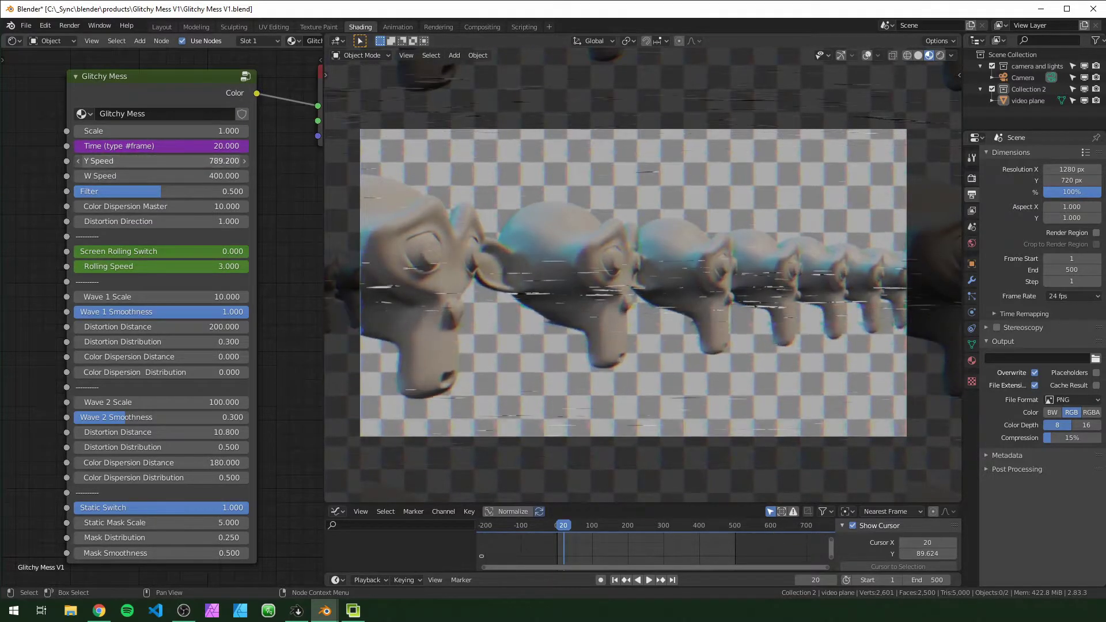
key("ctrl+z")
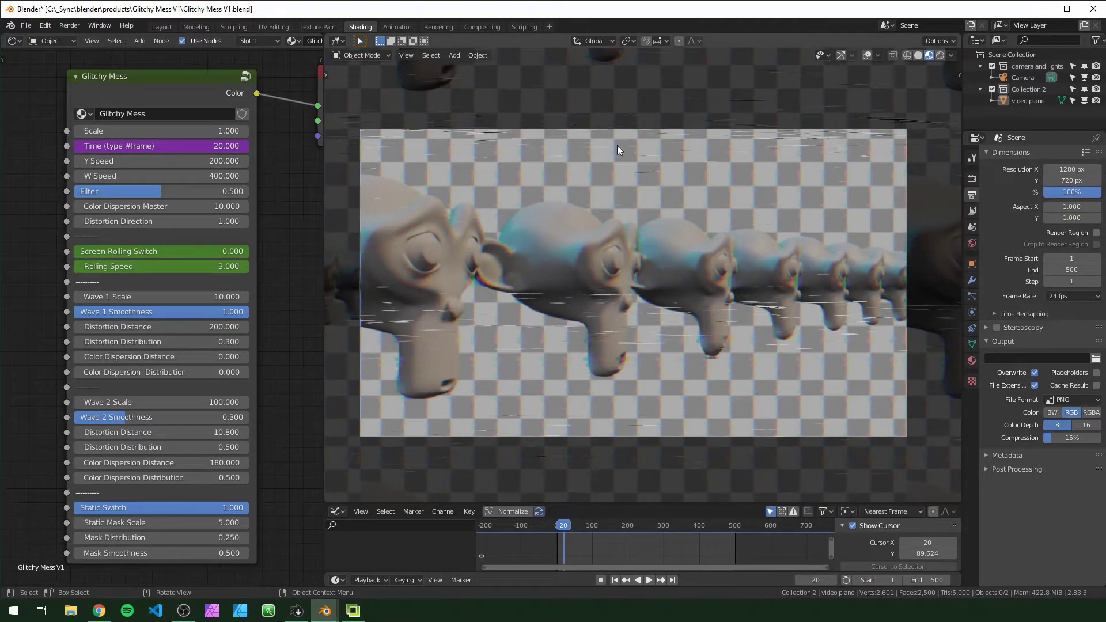
key("space")
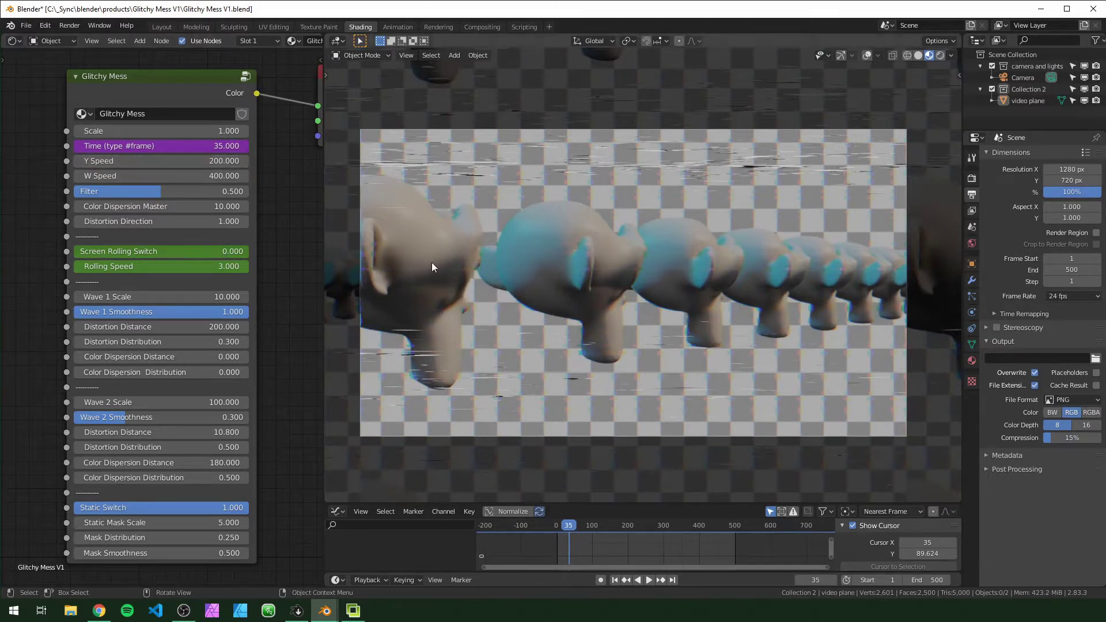
Set the Glitchy Mess node's Y Speed to 10 and preview the slower vertical movement in the animation
left_click(160, 160)
type("10")
key("Return")
key("space")
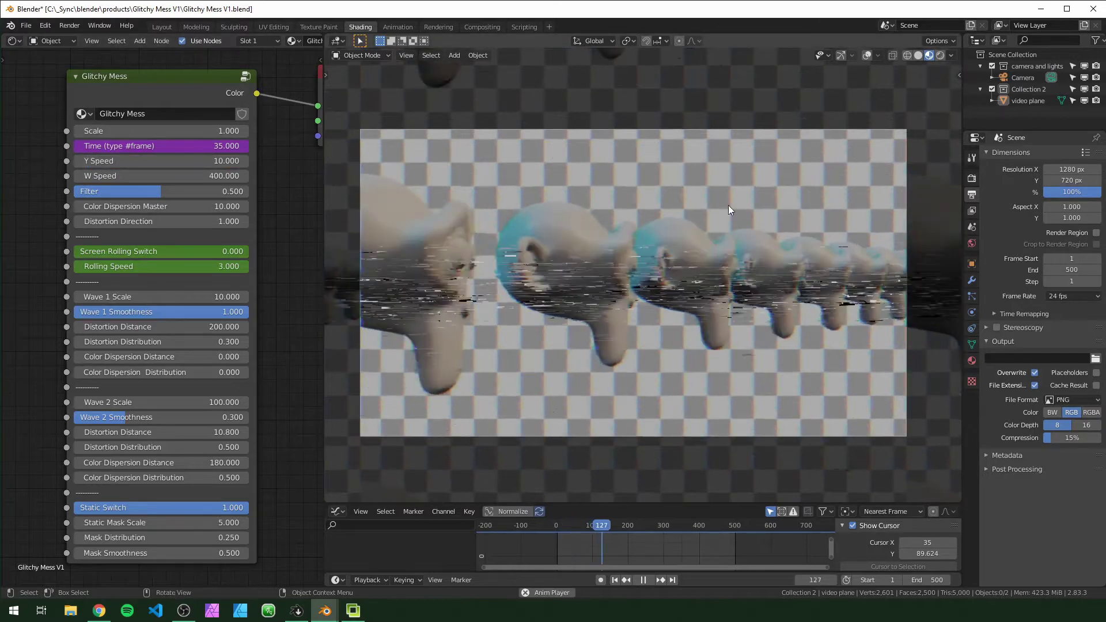
key("space")
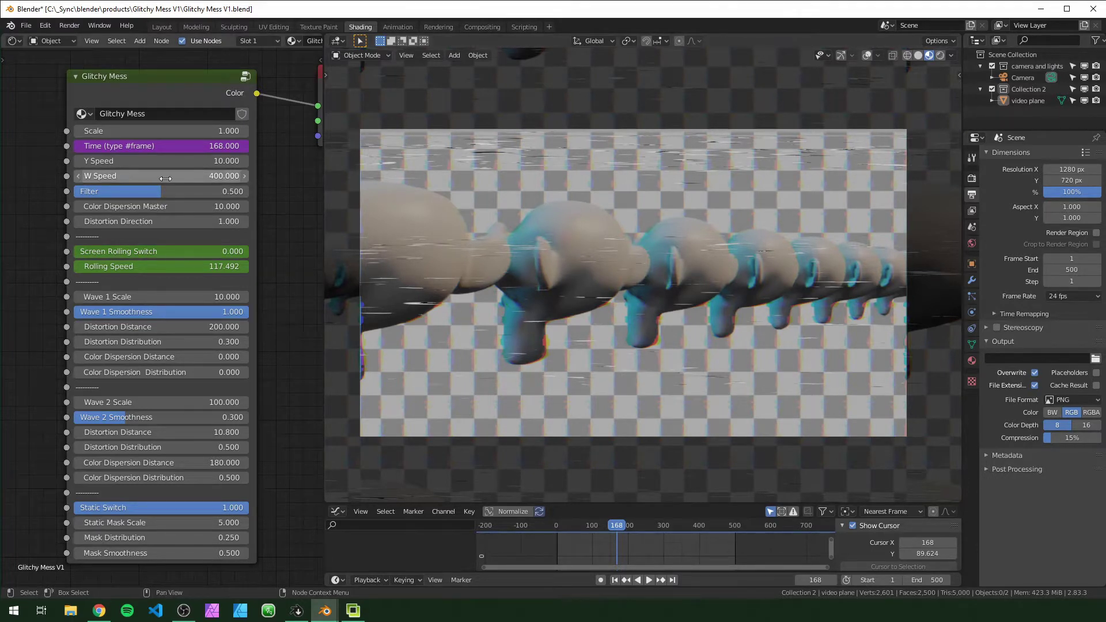
Set Y Speed to 500 and W Speed to 10 on the Glitchy Mess node, and preview the animation
left_click(221, 161)
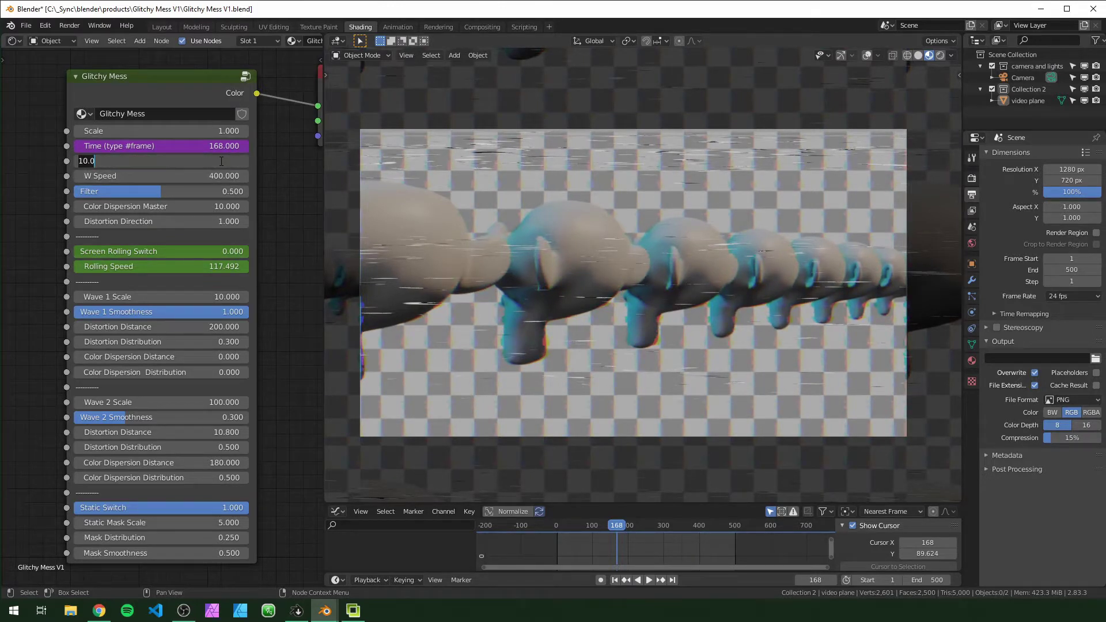
key("Return")
left_click(220, 176)
key("Return")
key("space")
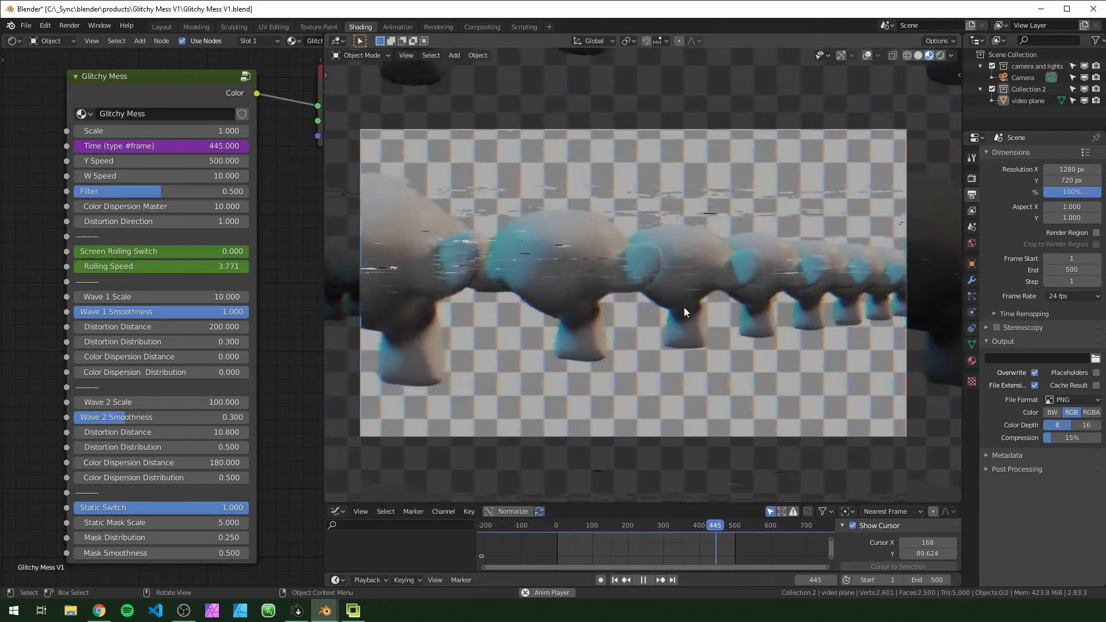
key("space")
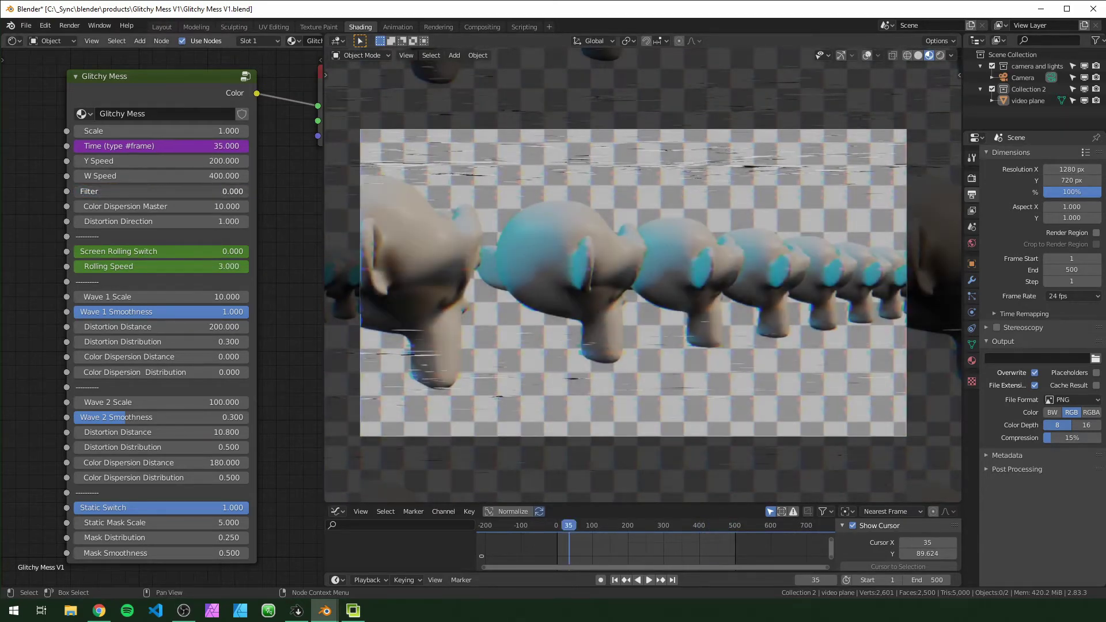
Compare Filter values of 0 and 1 on the Glitchy Mess node, and reset Filter to its default
left_click_drag(76, 191, 161, 191)
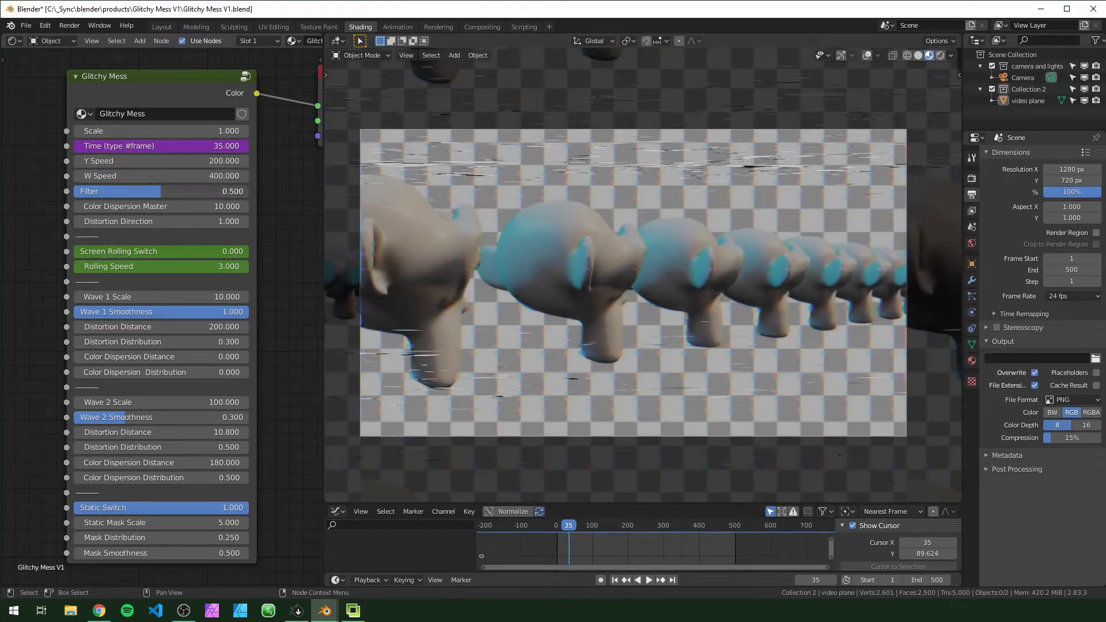
left_click_drag(149, 191, 64, 191)
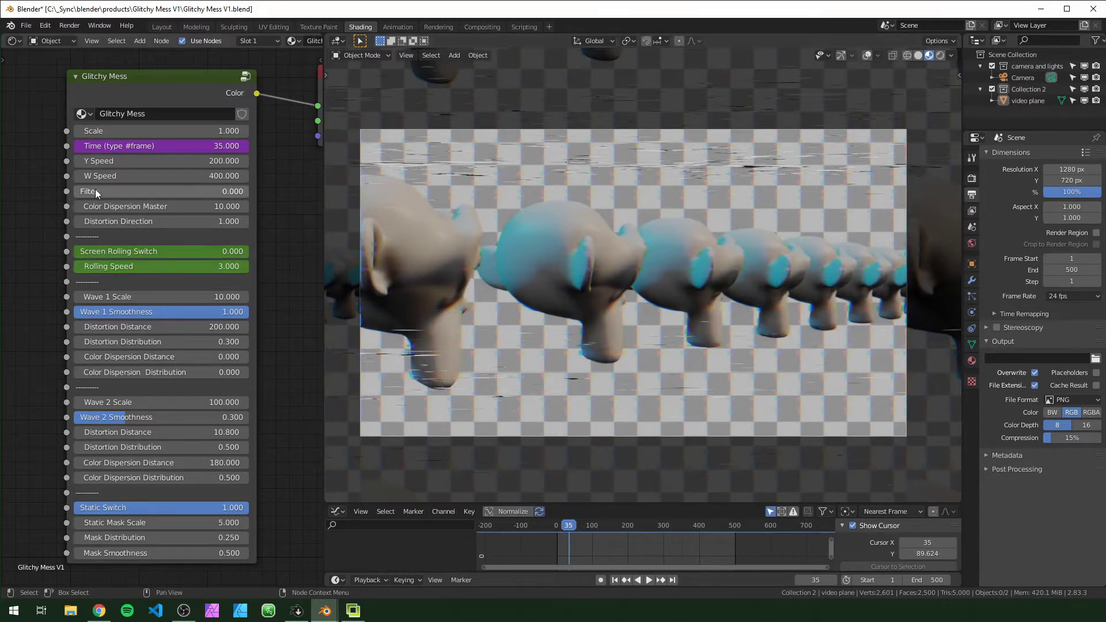
left_click_drag(97, 191, 249, 191)
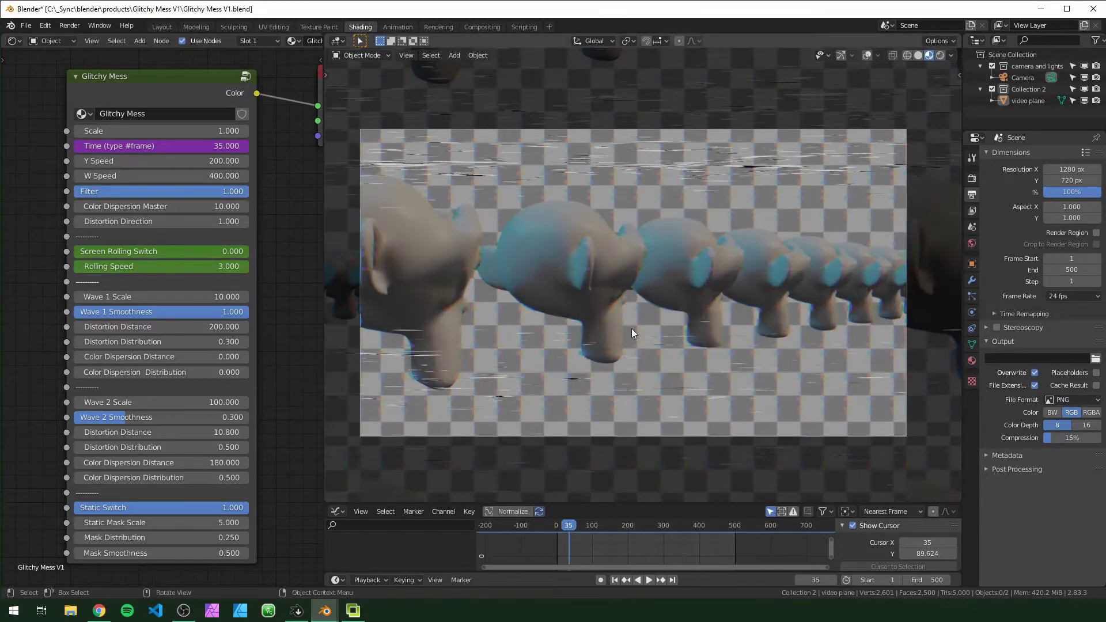
key("BackSpace")
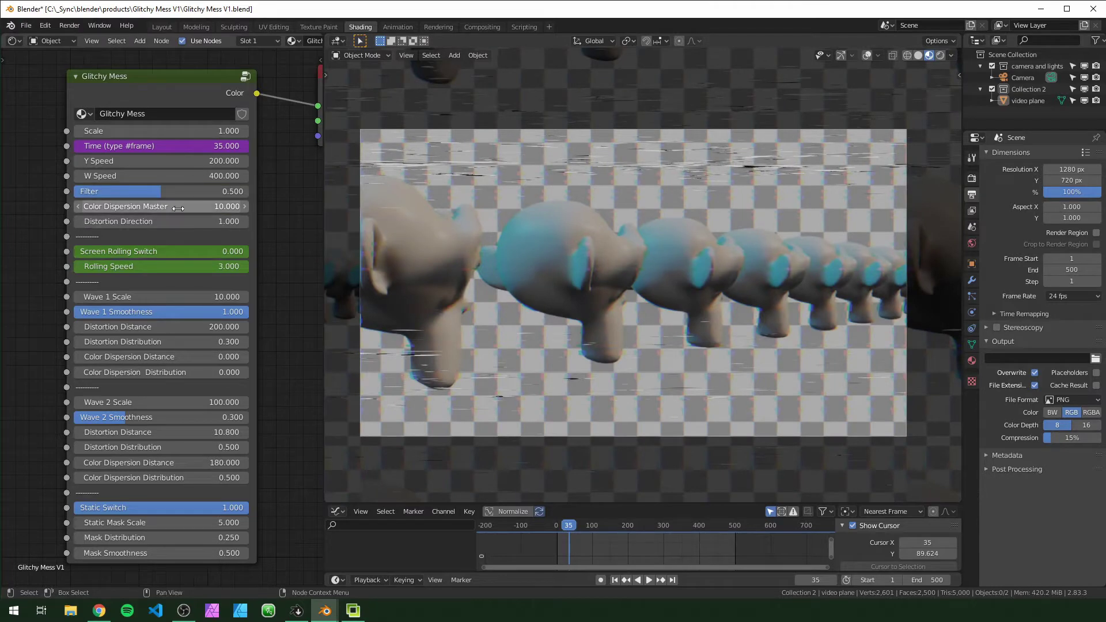
Raise the Color Dispersion Master of the Glitchy Mess node to about 89.3
left_click_drag(181, 207, 239, 207)
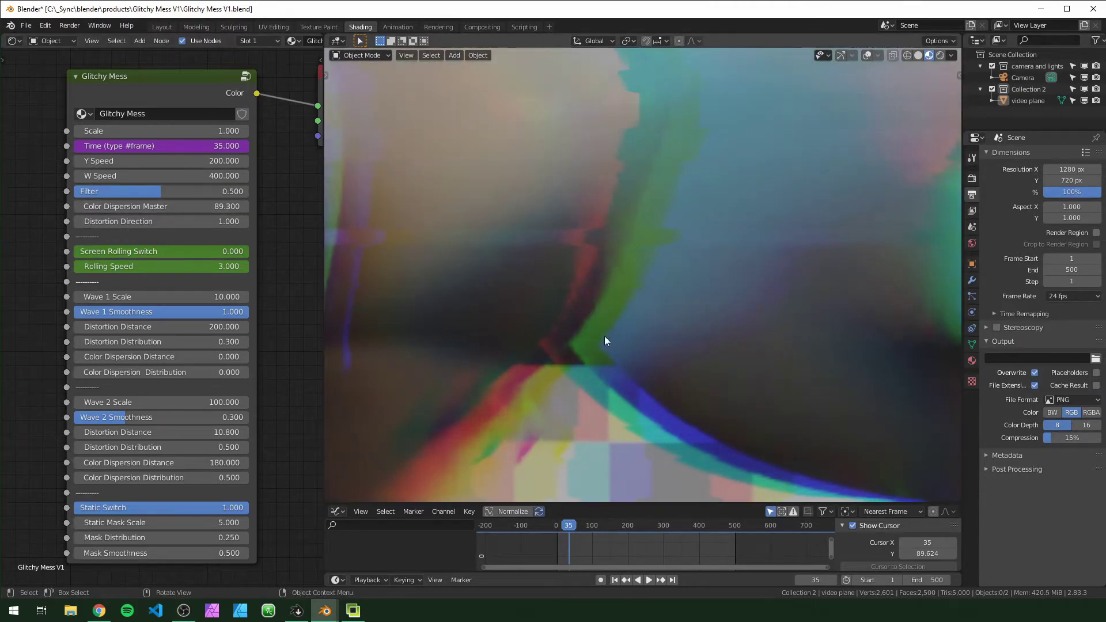
Undo the Color Dispersion Master increase on the Glitchy Mess node and reset Distortion Direction to its default of 0
scroll(654, 318, "down", 10)
key("ctrl+z")
key("BackSpace")
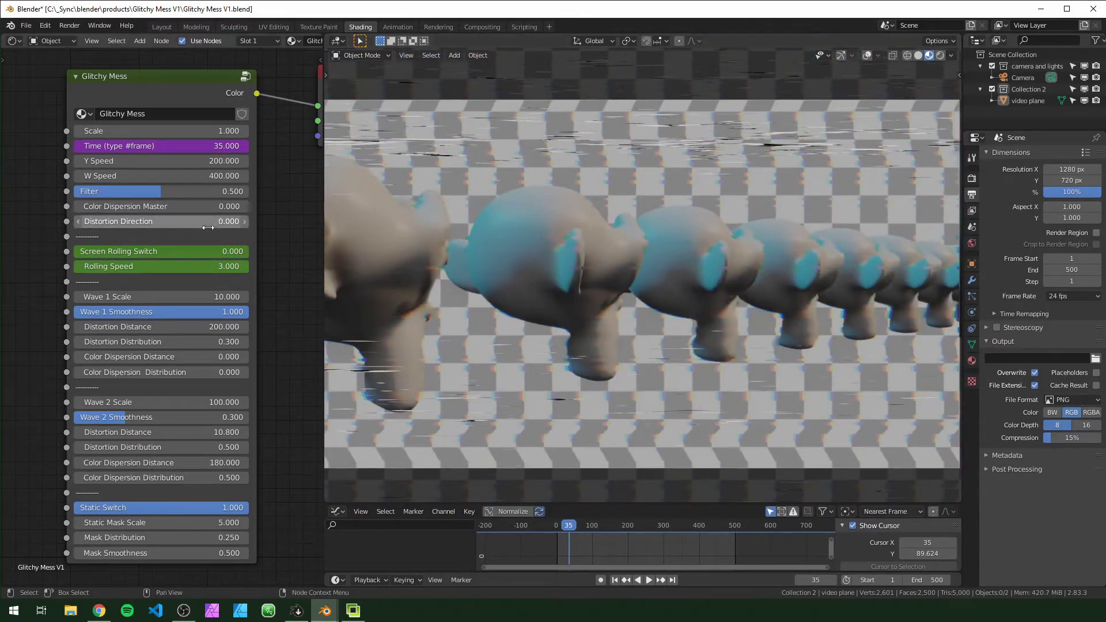
Compare Distortion Direction values of 1 and 0 on the Glitchy Mess node, and keep it at 1
left_click_drag(203, 221, 236, 221)
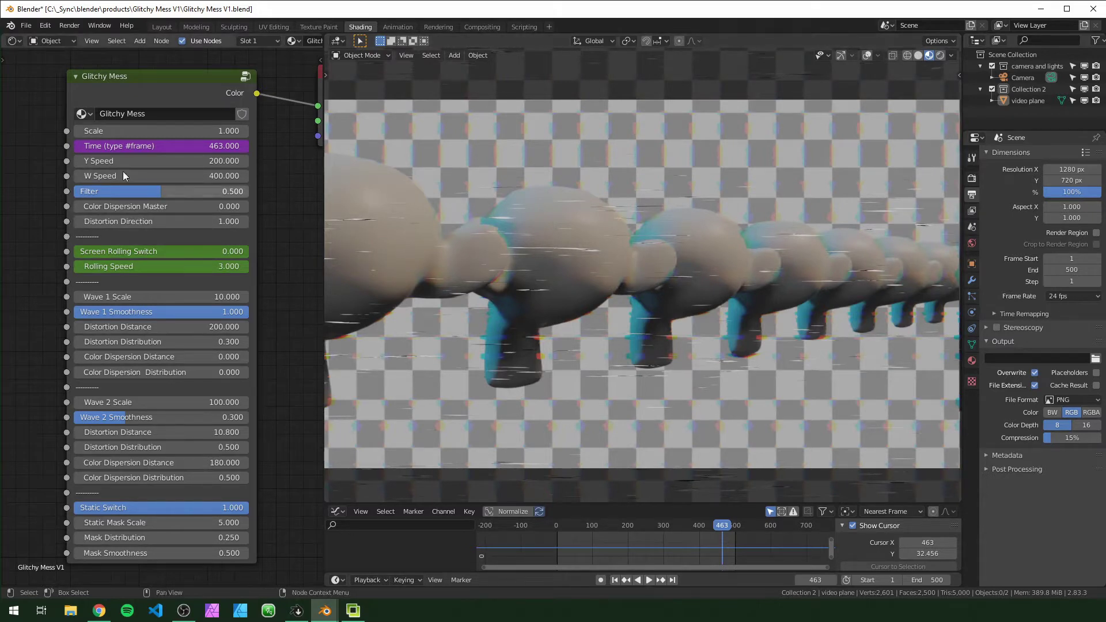
left_click_drag(198, 222, 142, 222)
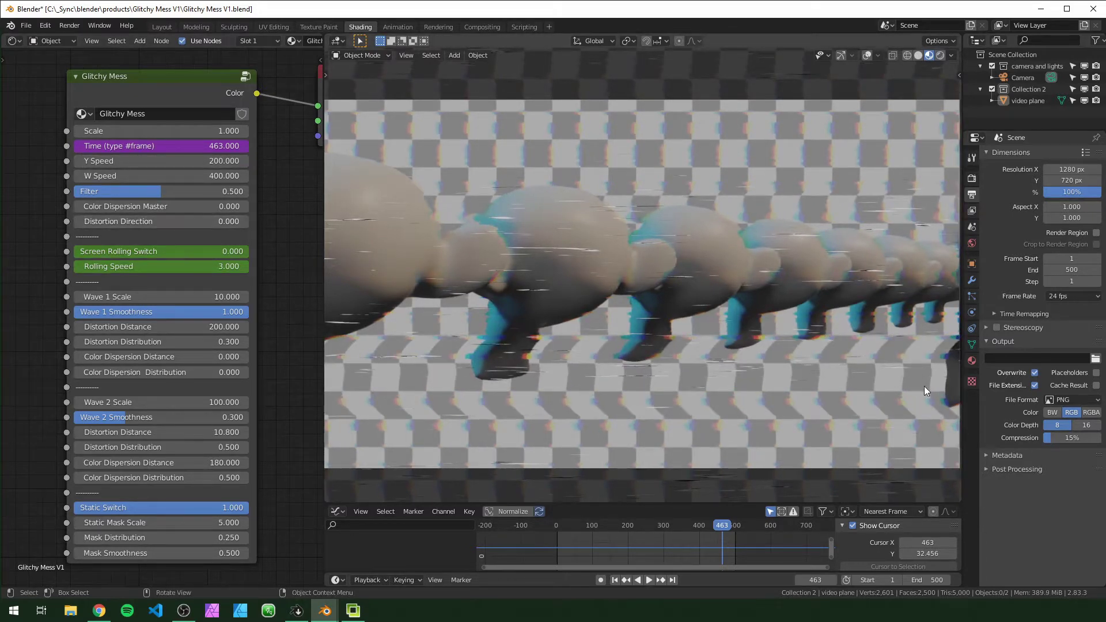
key("ctrl+z")
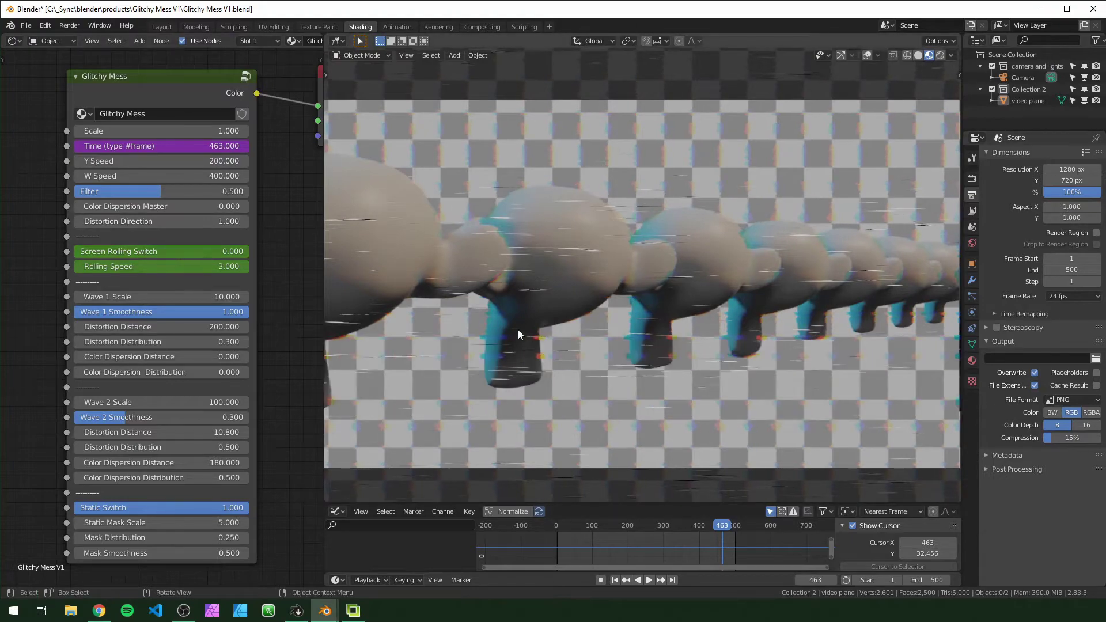
Play and scrub the early part of the animation to examine the keyframed screen rolling effect
key("space")
left_click(606, 529)
left_click_drag(607, 529, 578, 534)
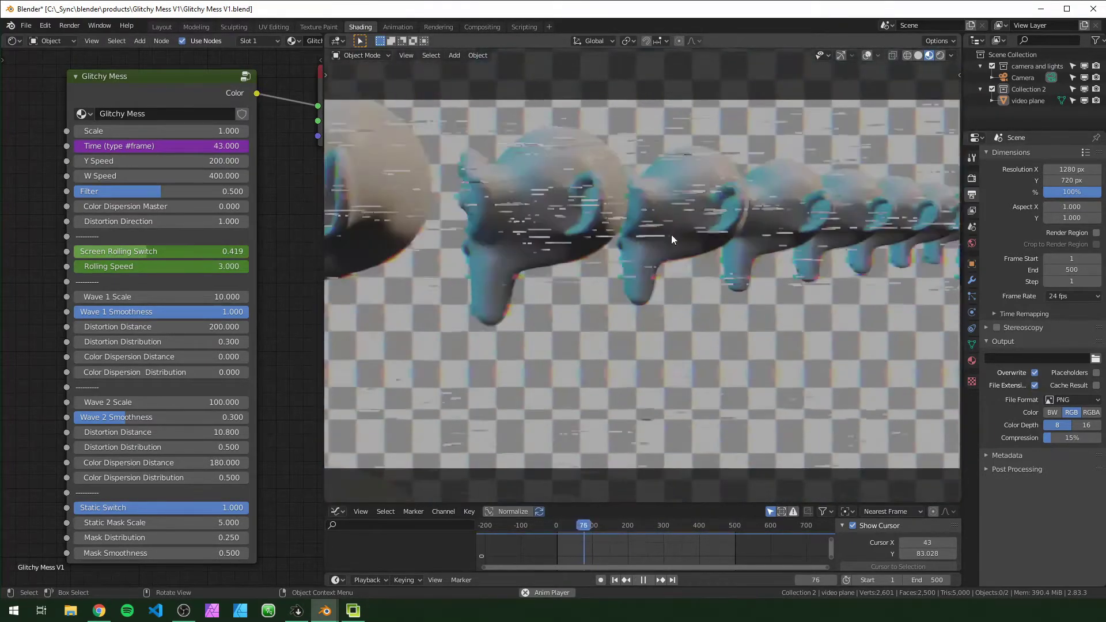
key("space")
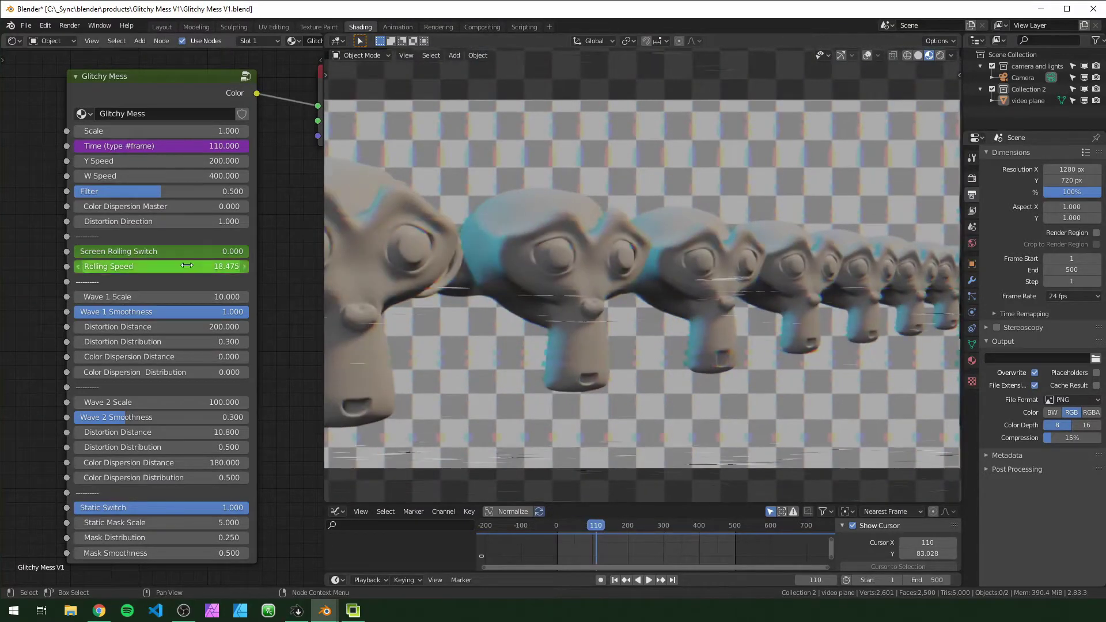
key("space")
left_click_drag(585, 528, 562, 530)
key("space")
Clear the keyframes from the Screen Rolling Switch and Rolling Speed of the Glitchy Mess node, and preview the animation
right_click(167, 255)
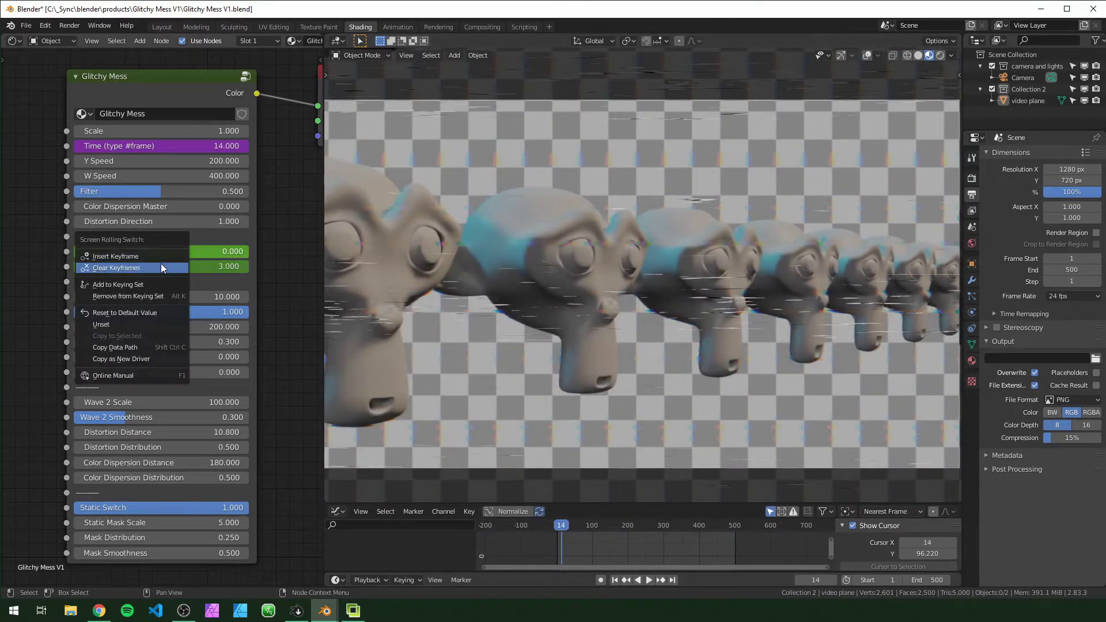
left_click(161, 265)
right_click(183, 266)
left_click(182, 275)
key("space")
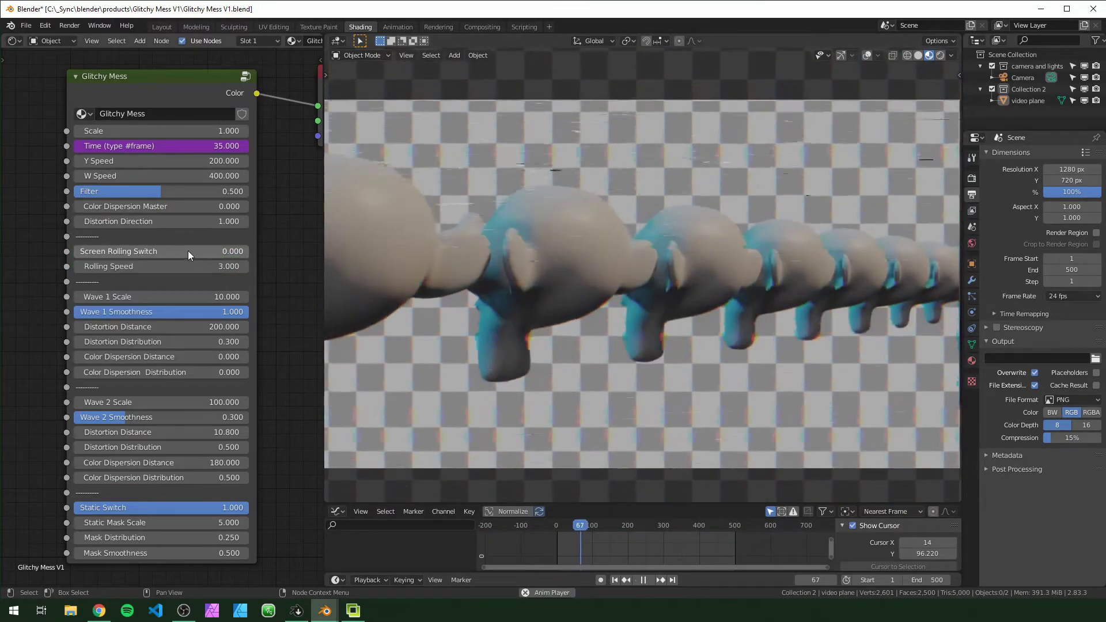
key("space")
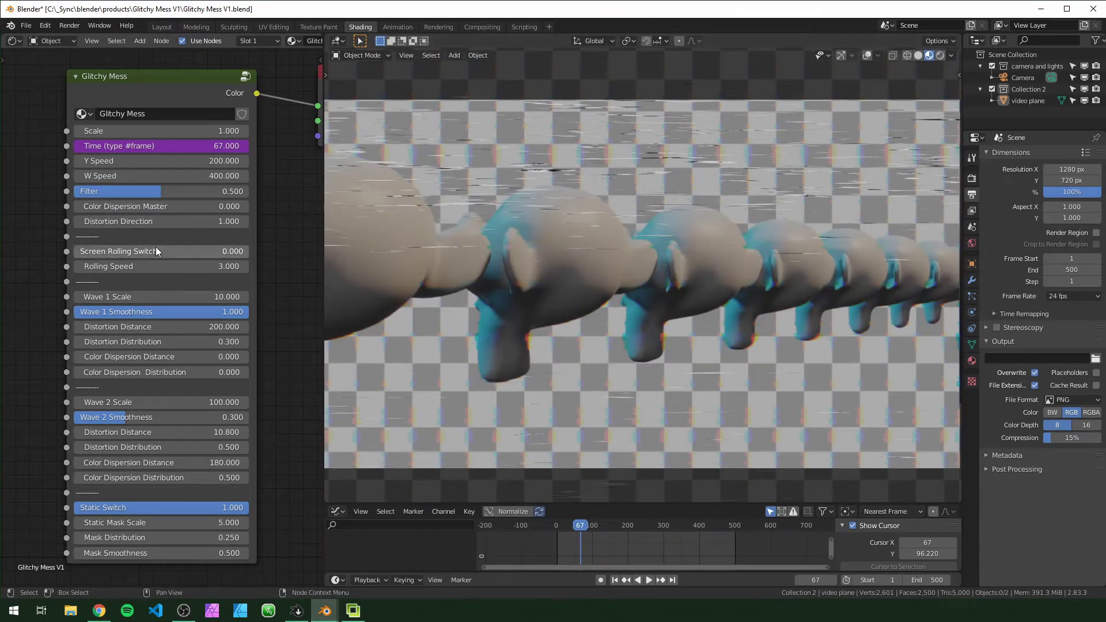
Compare the Screen Rolling Switch at 0 and 1 on the Glitchy Mess node, previewing the animation with it at 1
left_click_drag(194, 254, 74, 254)
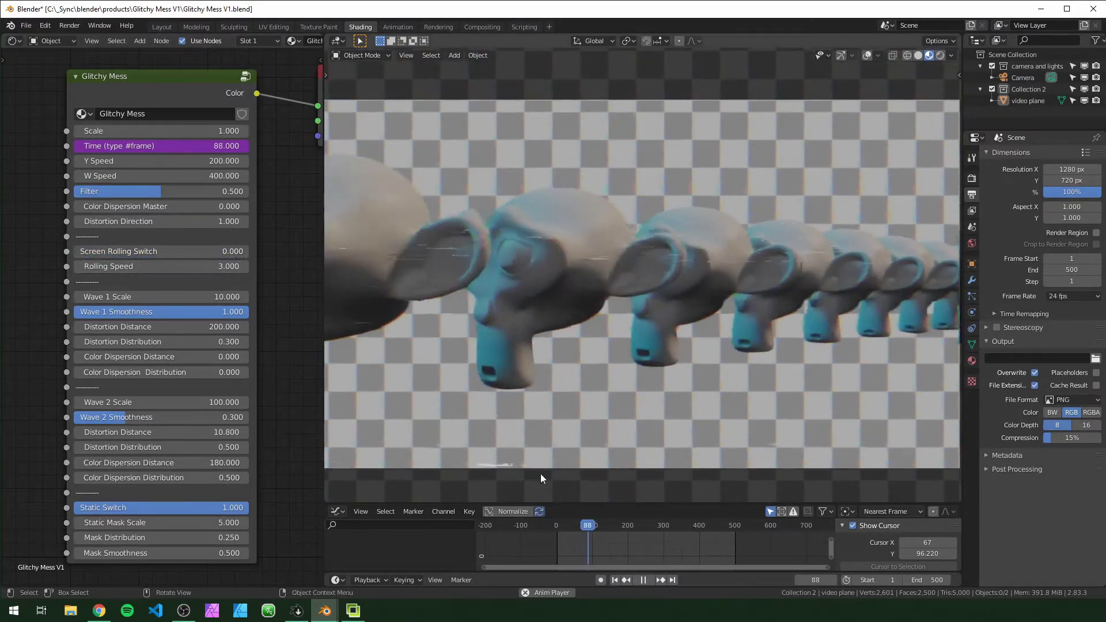
left_click(634, 528)
mouse_move(675, 526)
left_mouse_down()
mouse_move(559, 531)
mouse_move(717, 541)
mouse_move(660, 537)
left_mouse_up()
left_click_drag(115, 251, 270, 251)
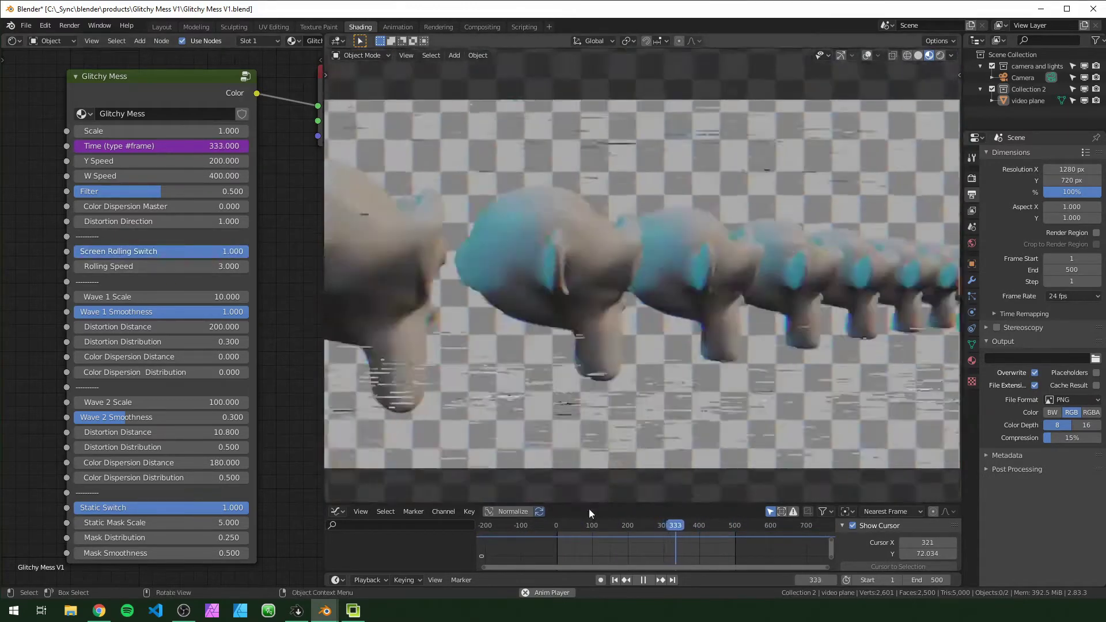
key("space")
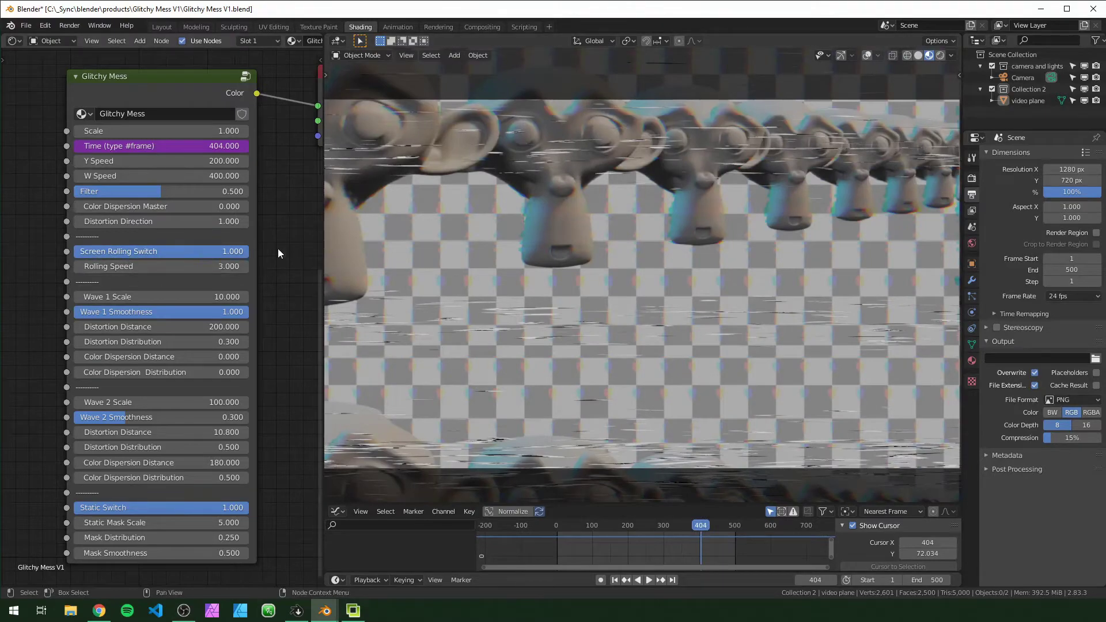
key("space")
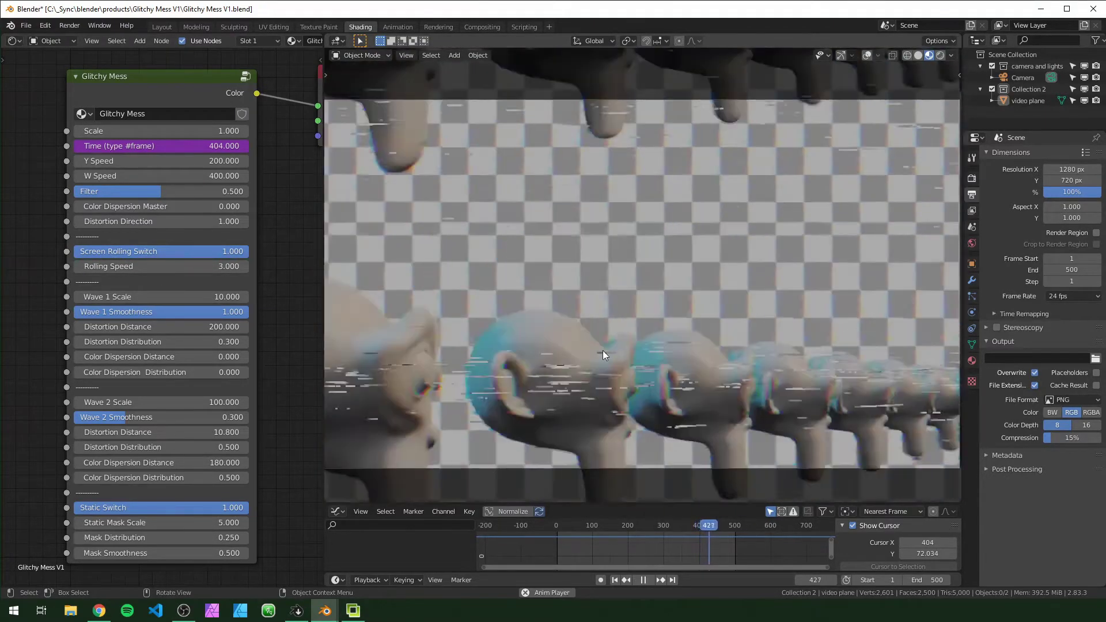
key("space")
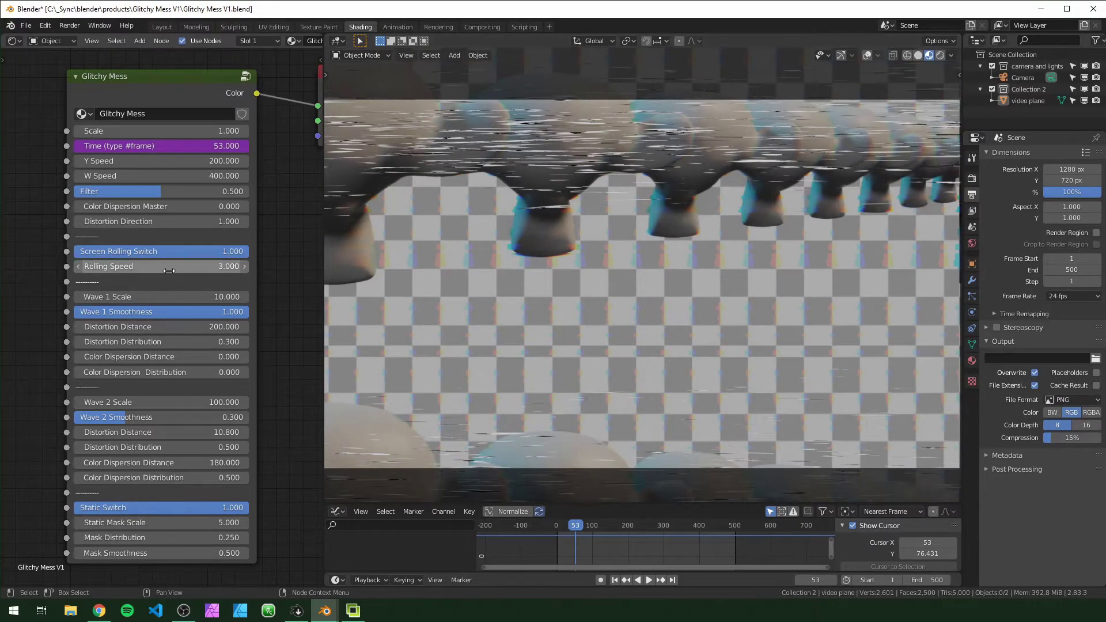
Try a higher Rolling Speed, set the Screen Rolling Switch to 0, and preview the animation
left_click_drag(168, 270, 248, 270)
key("space")
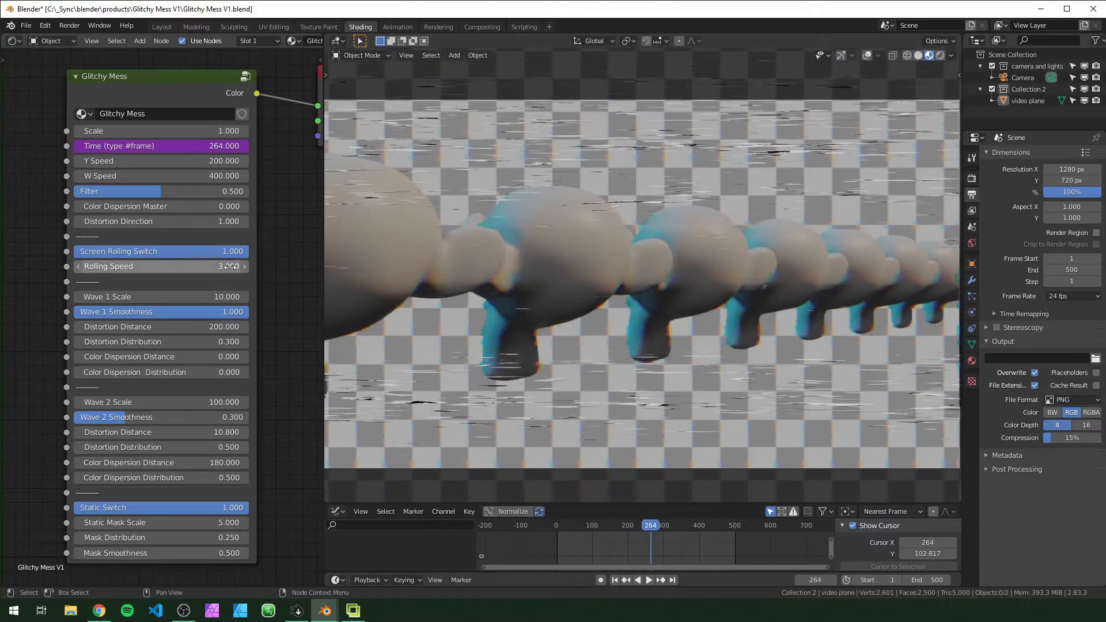
left_click_drag(232, 255, 56, 256)
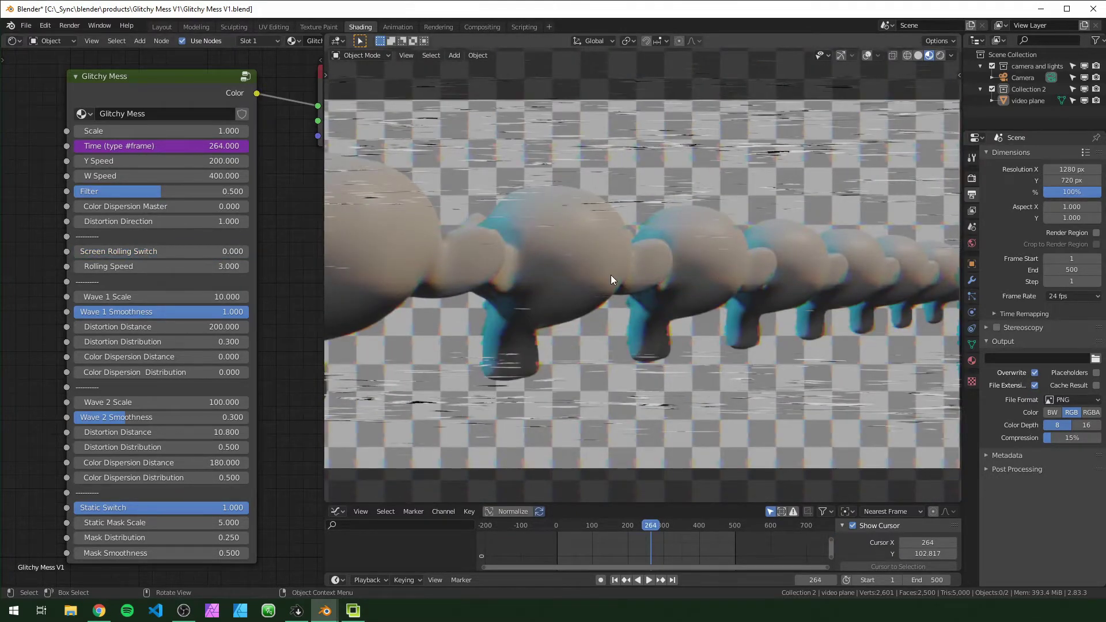
key("space")
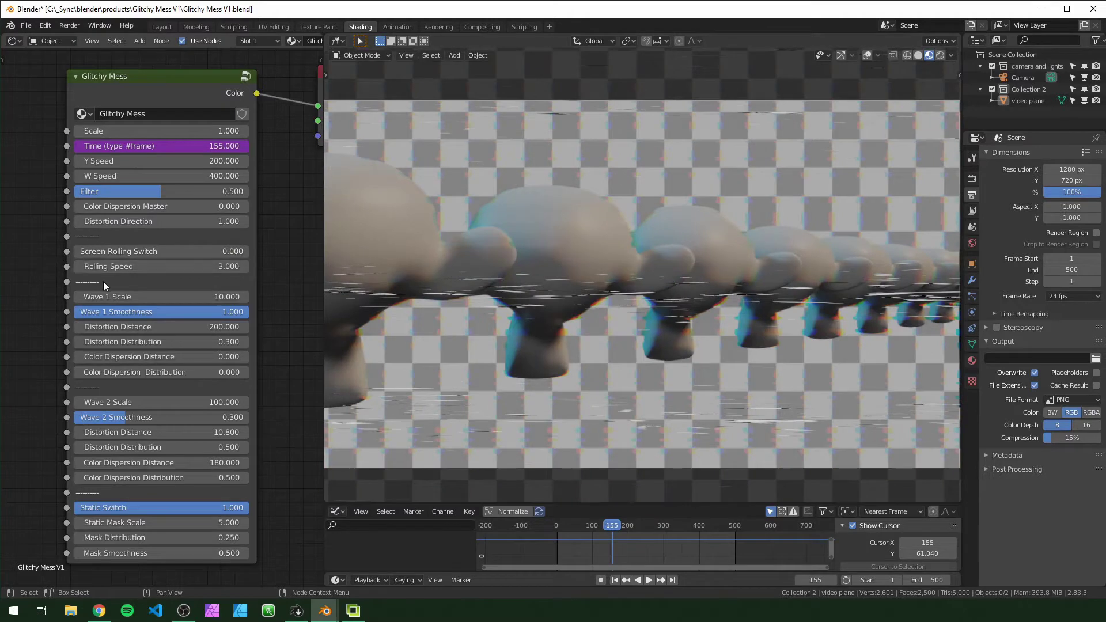
Try a higher Wave 1 Scale on the Glitchy Mess node, and undo the change
mouse_move(283, 416)
middle_mouse_down()
mouse_move(280, 399)
mouse_move(276, 412)
middle_mouse_up()
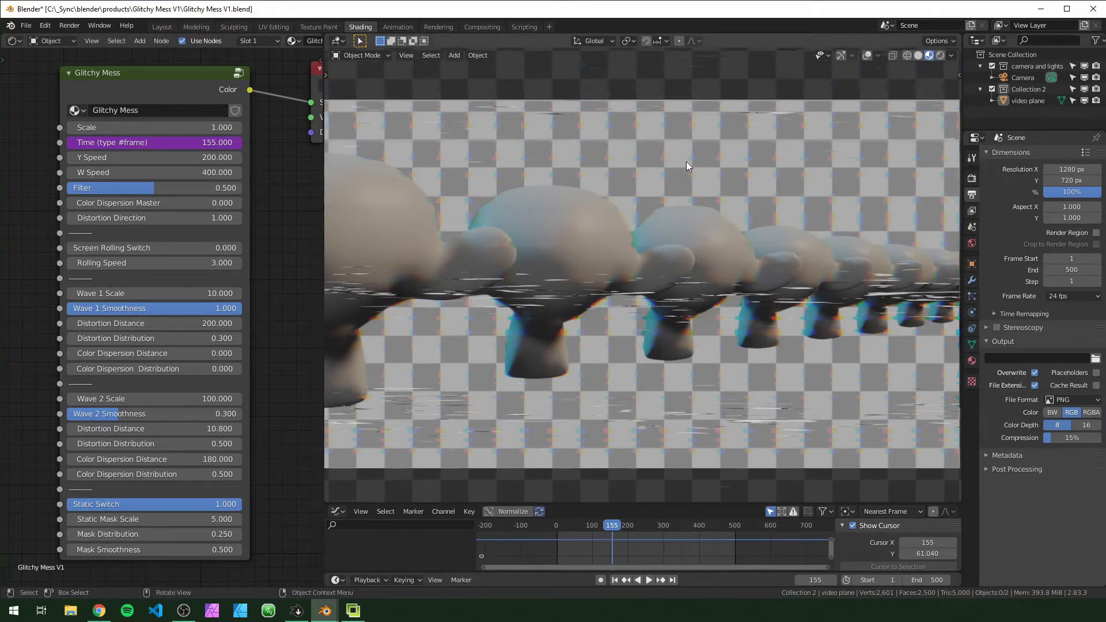
left_click_drag(176, 293, 217, 292)
key("ctrl+z")
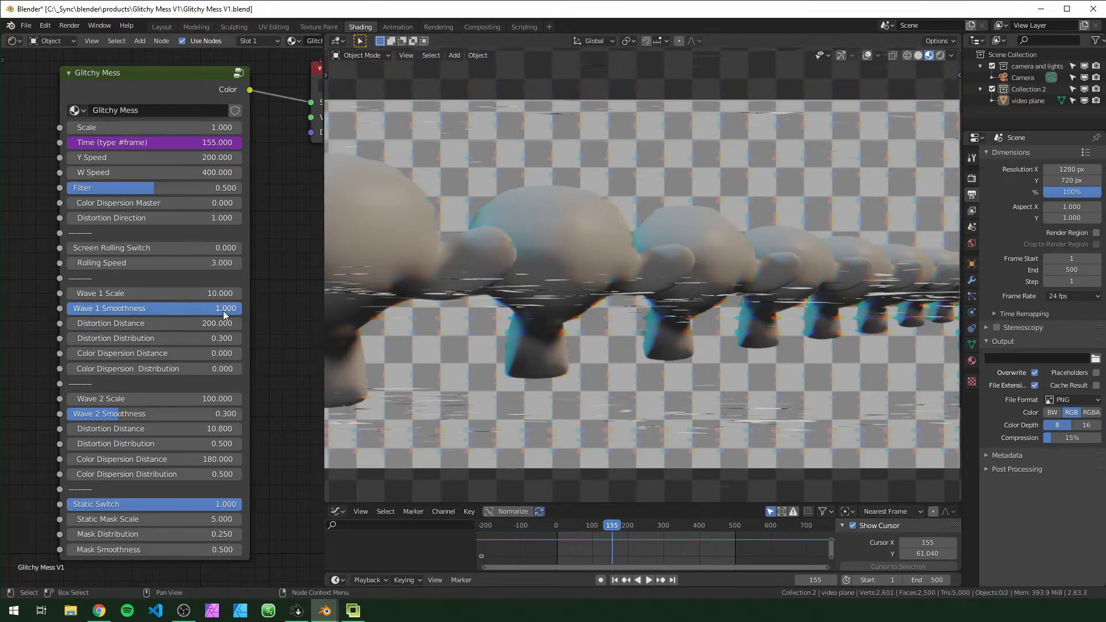
Set Wave 1 Smoothness to 0, preview the harder-edged distortion in the animation, and return the value to 1
left_click_drag(223, 310, 66, 309)
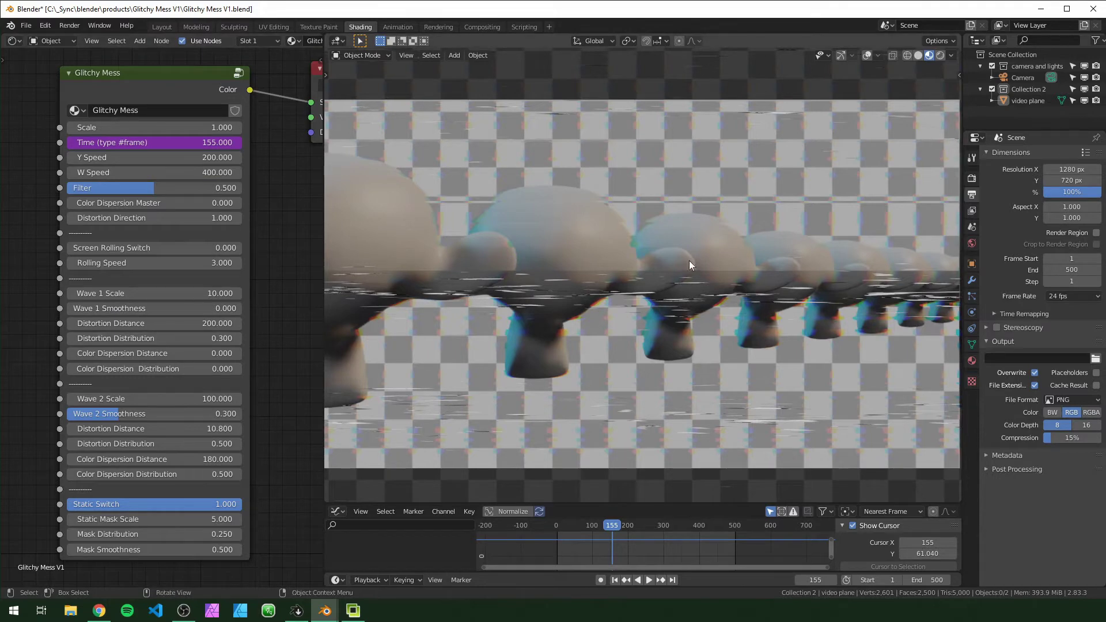
key("space")
key("space")
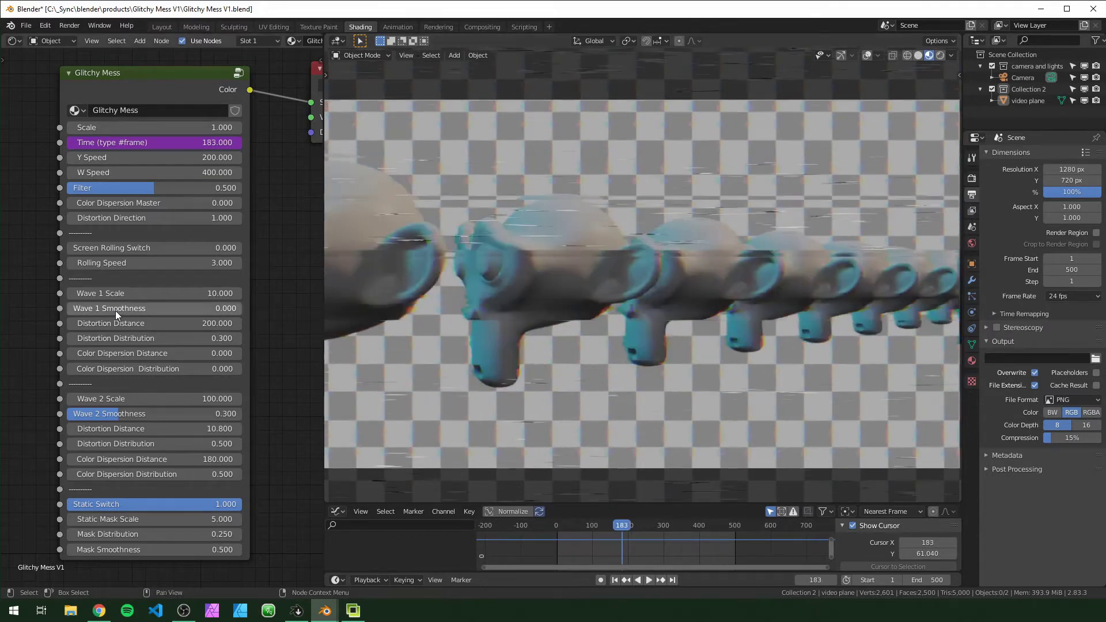
left_click_drag(117, 309, 242, 308)
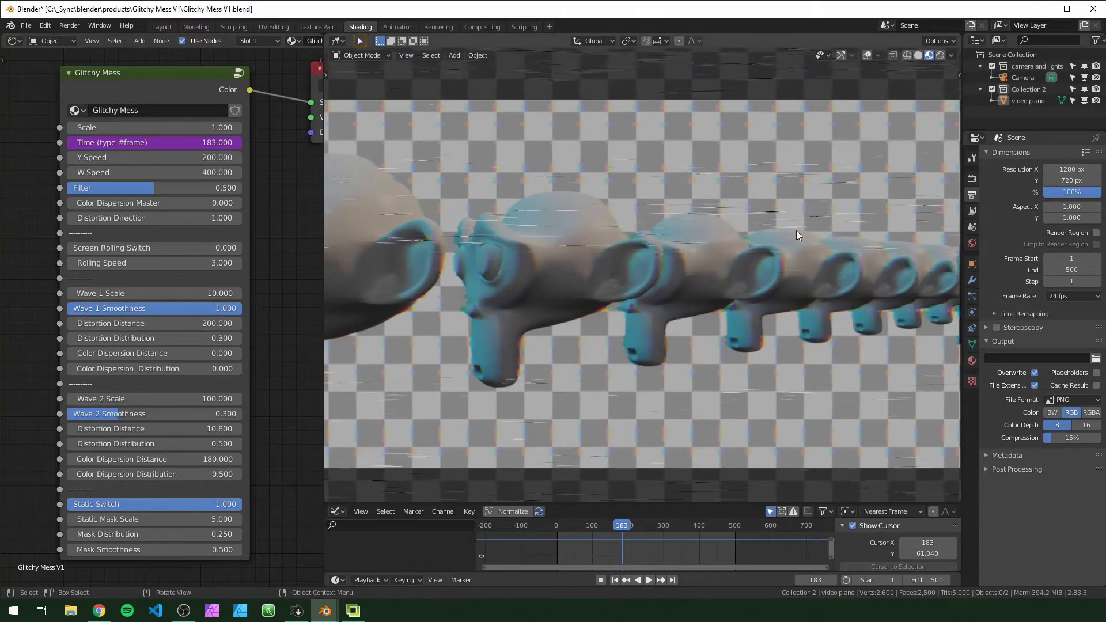
Test different Distortion Distance values for Wave 1, restore it to 200, and play the animation
left_click_drag(136, 323, 239, 323)
left_click_drag(536, 323, 720, 323)
key("space")
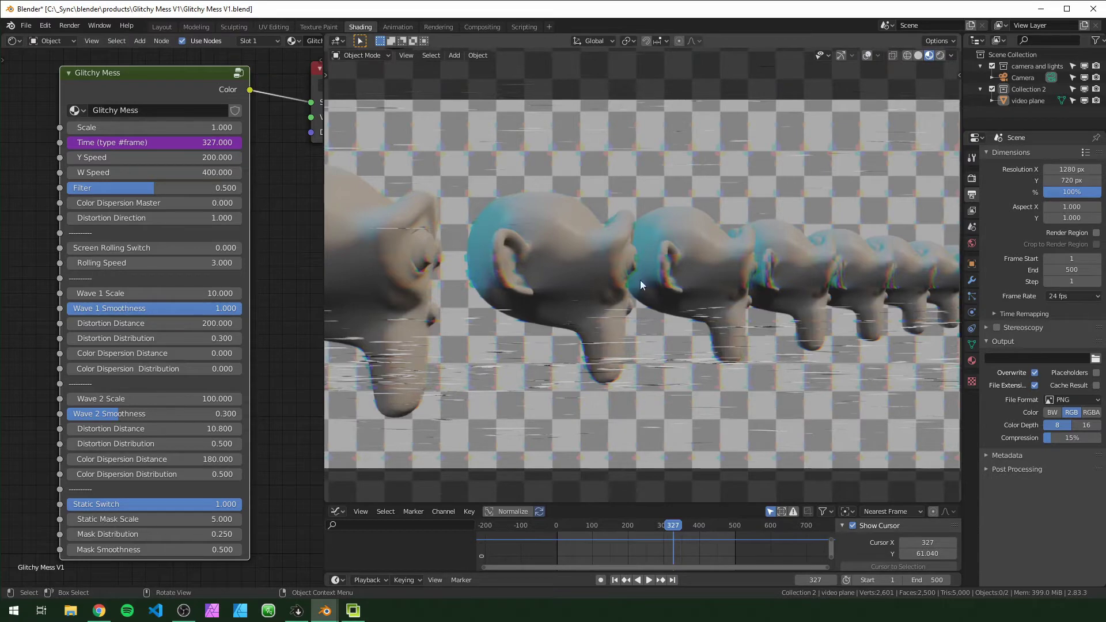
Compare Wave 1 Distortion Distribution values of 0 and 2, previewing the animation with each
left_click_drag(187, 338, 161, 338)
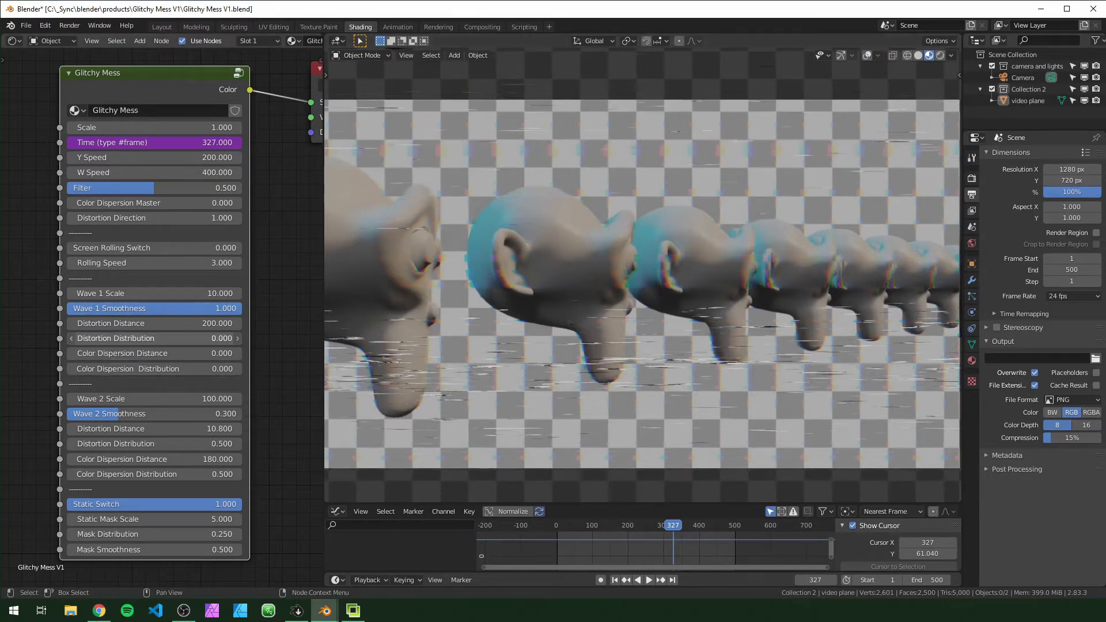
key("space")
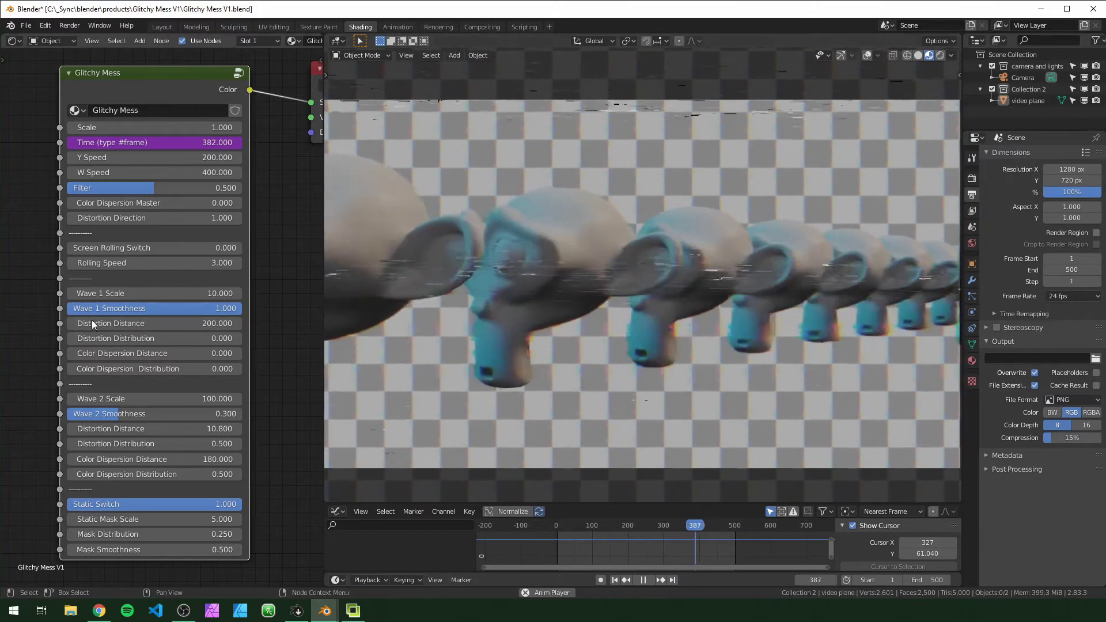
key("space")
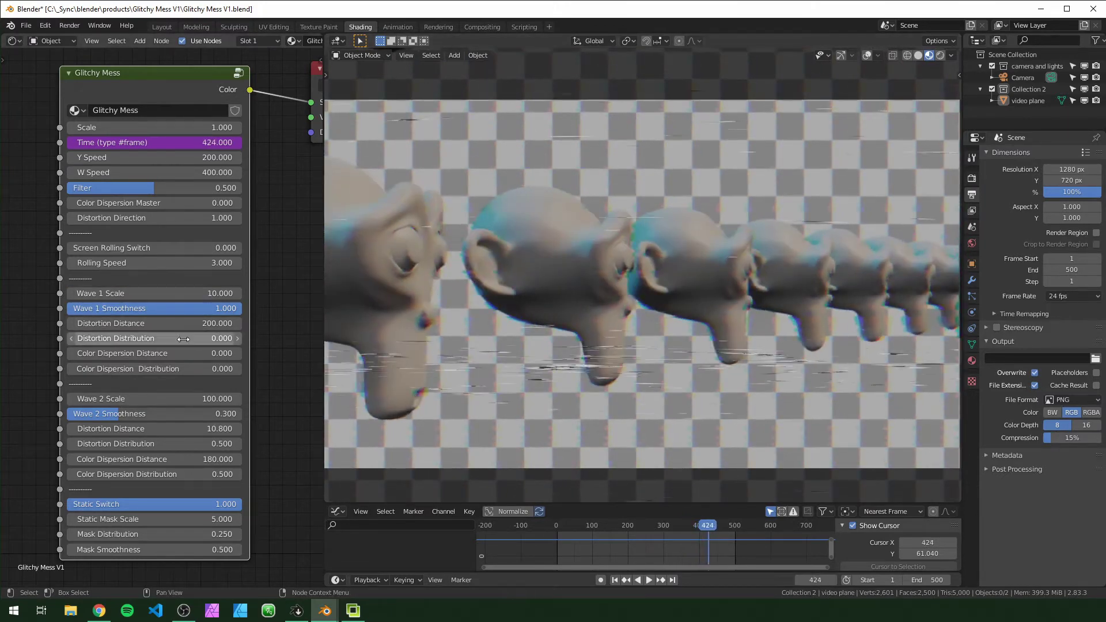
left_click_drag(160, 343, 190, 343)
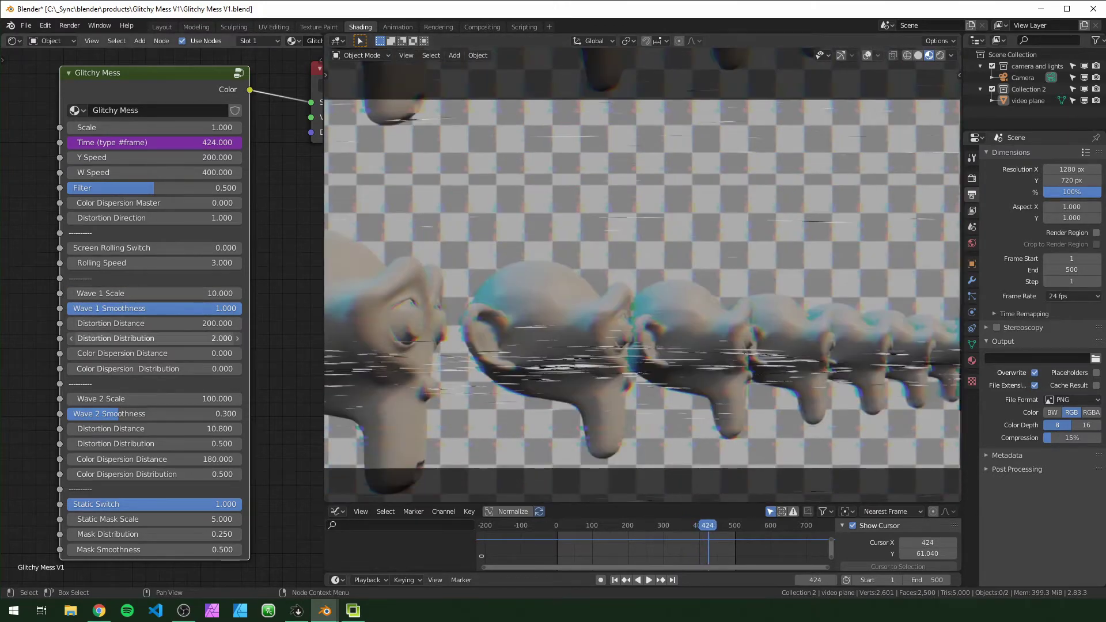
key("space")
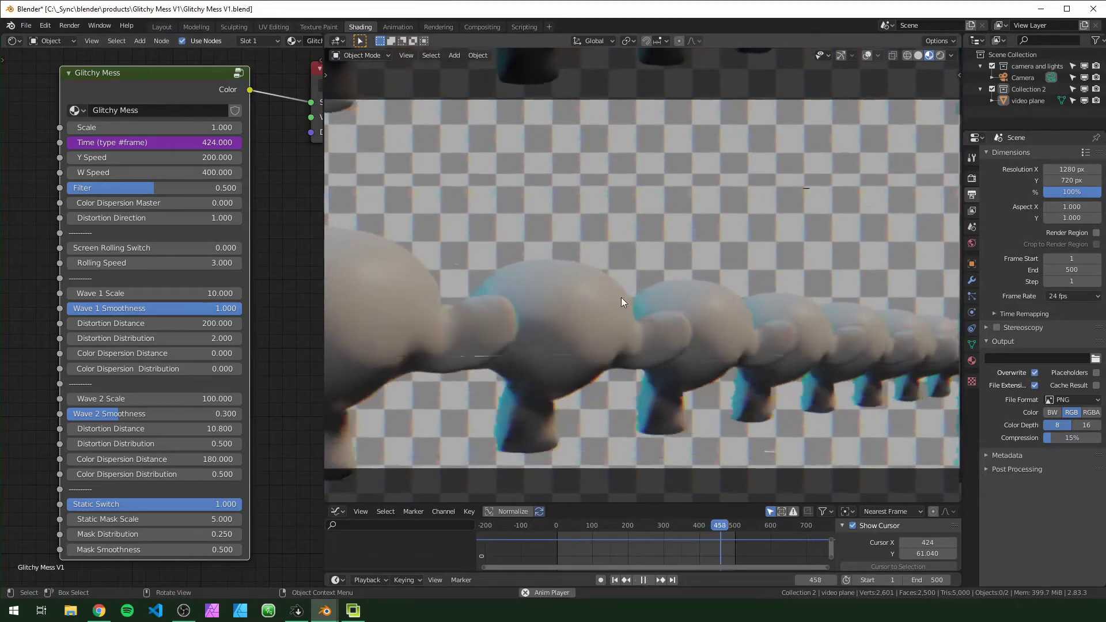
key("space")
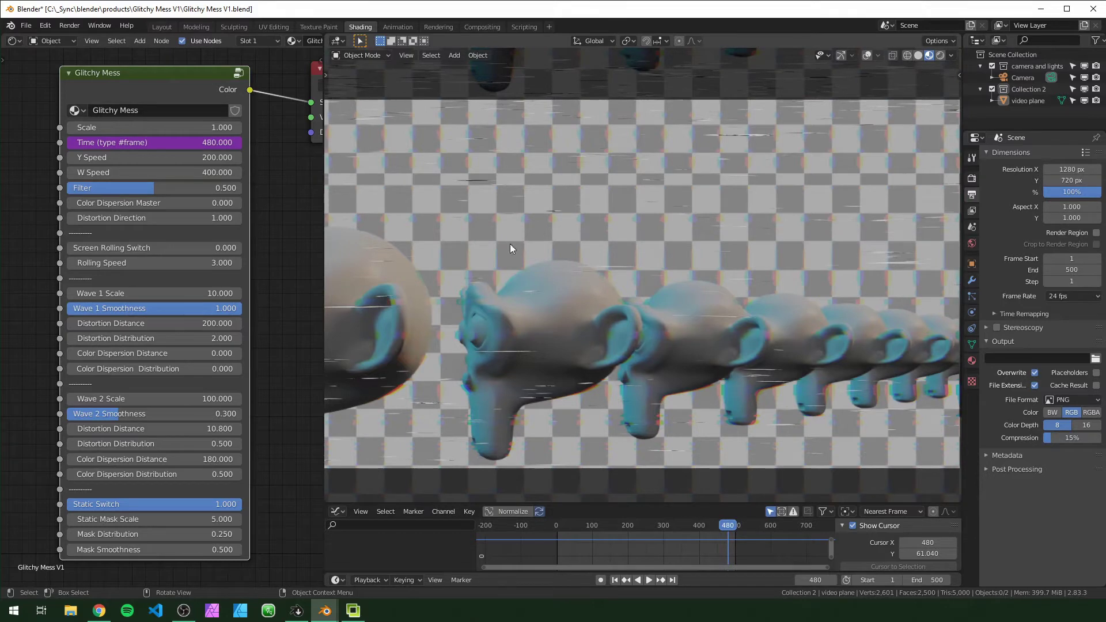
Set the Wave 1 Distortion Distribution to 1 and preview the animation
left_click_drag(173, 338, 147, 338)
left_click(156, 338)
type("1")
key("Return")
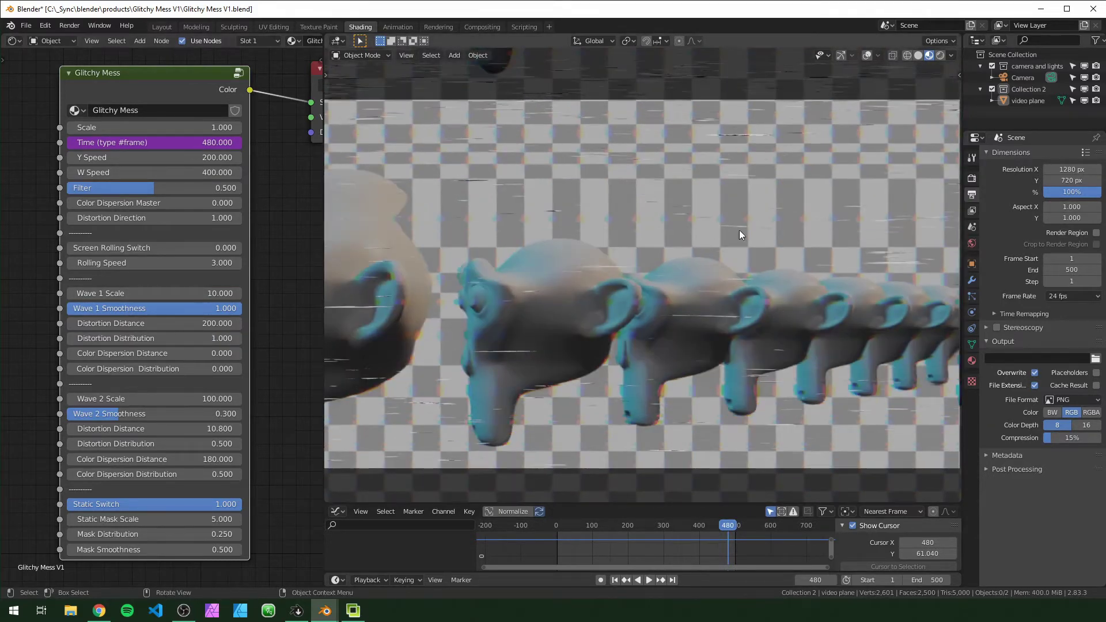
key("space")
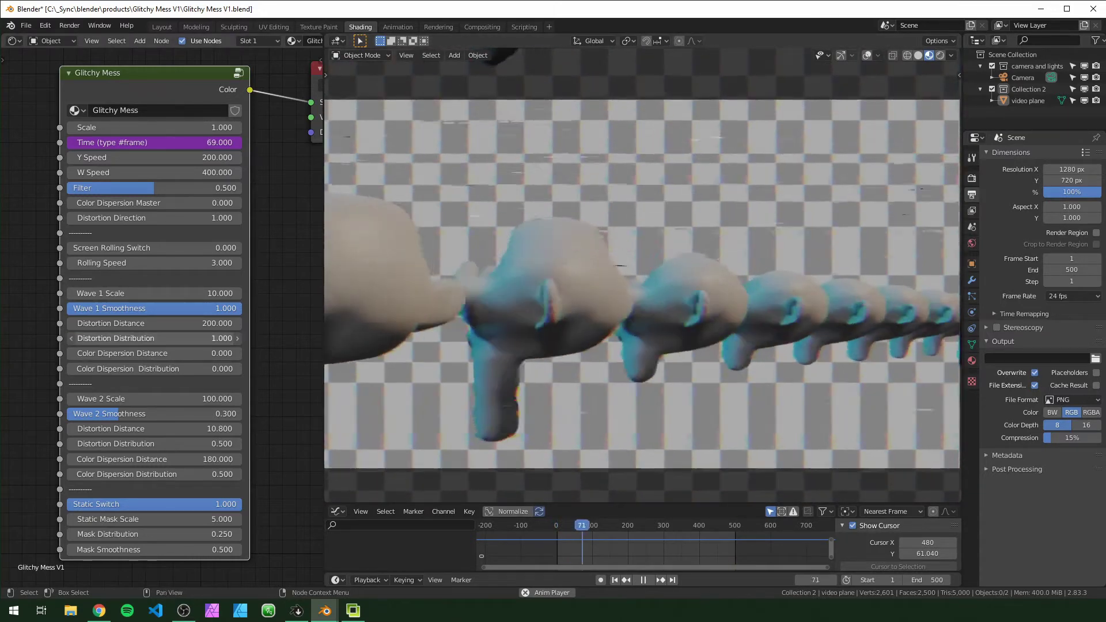
key("space")
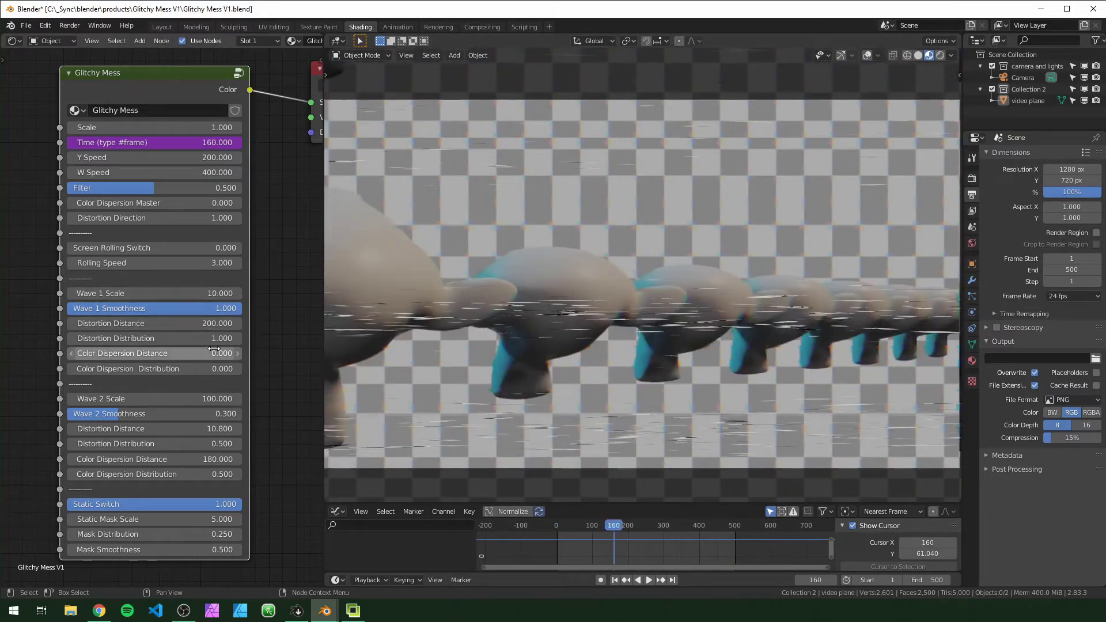
Try a Wave 1 Distortion Distribution of 2 once more, and return the value to 0.3
left_click_drag(180, 338, 338, 355)
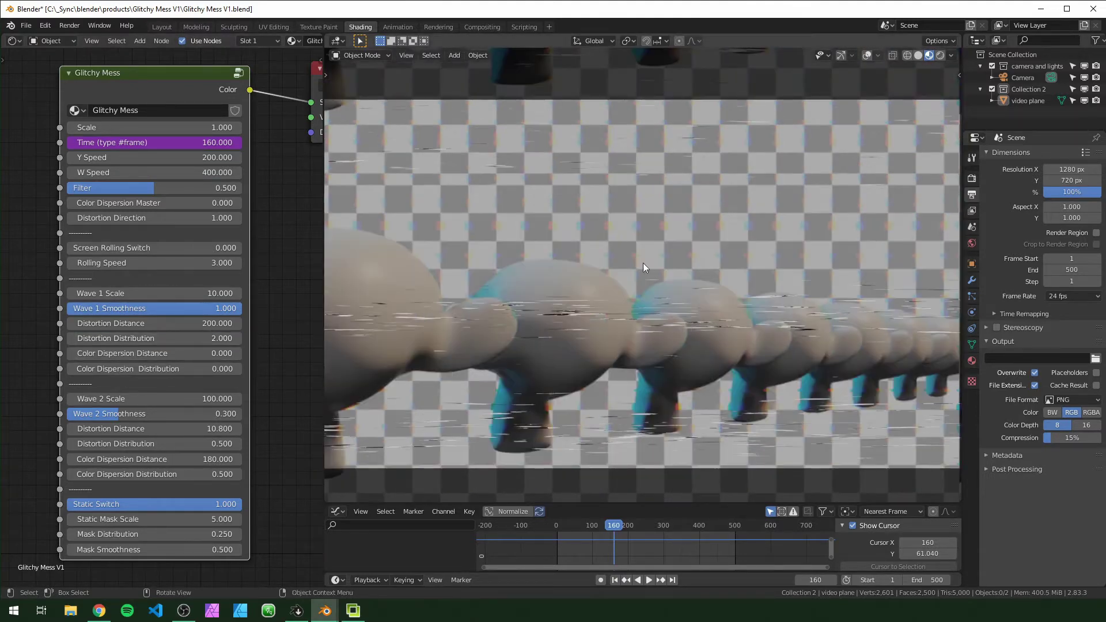
left_click(205, 339)
type("1")
key("Return")
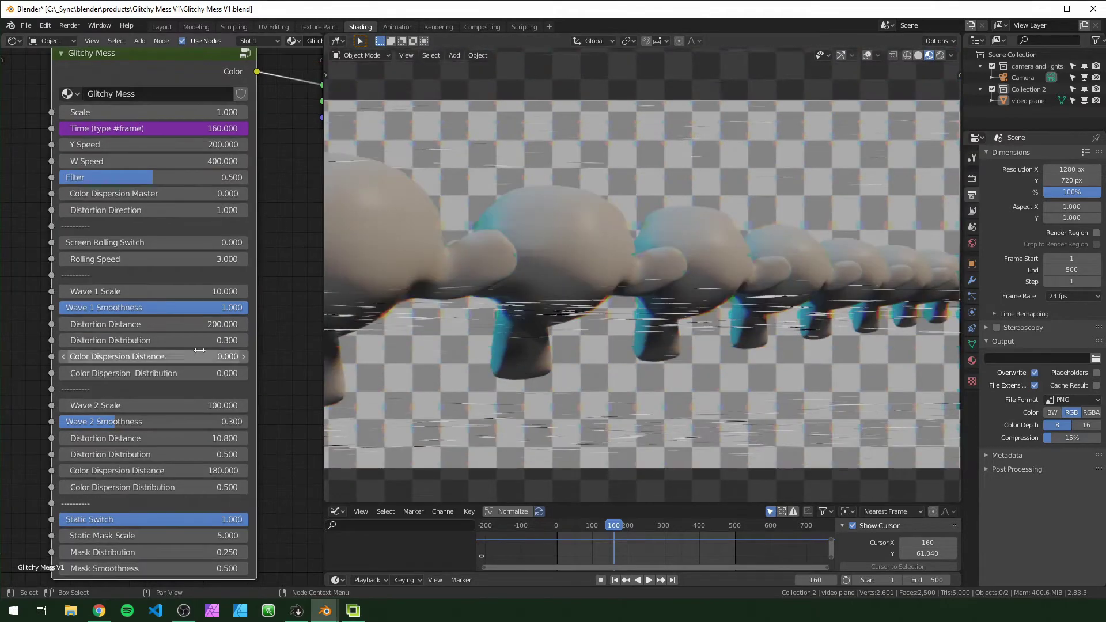
Try raising the Wave 1 Color Dispersion Distance to about 118.8, and cancel the change
scroll(661, 334, "up", 5)
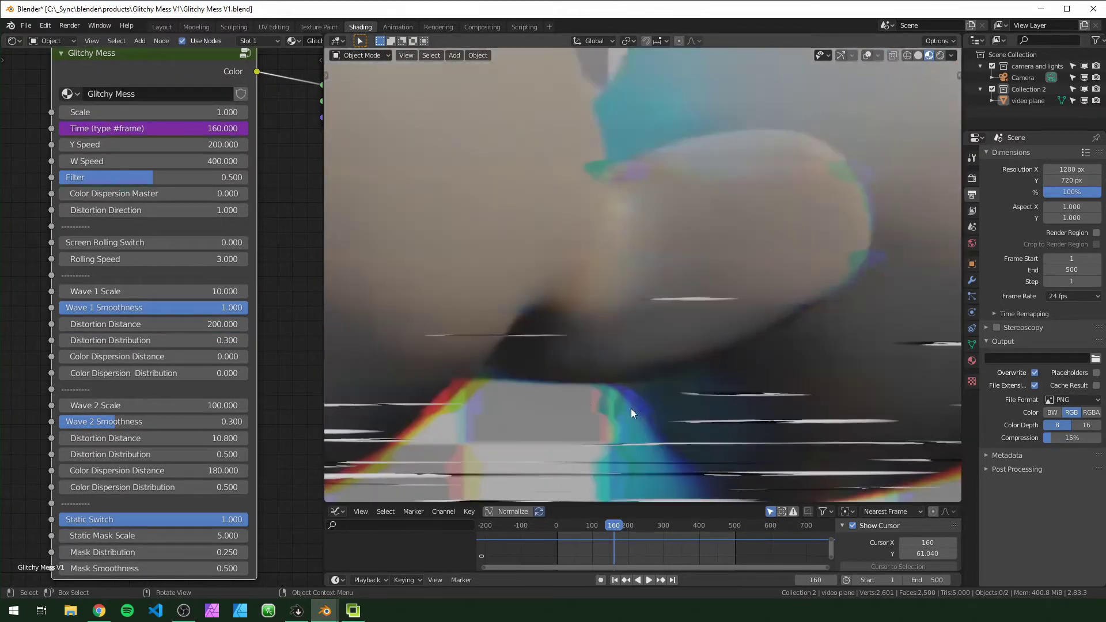
scroll(621, 435, "down", 6)
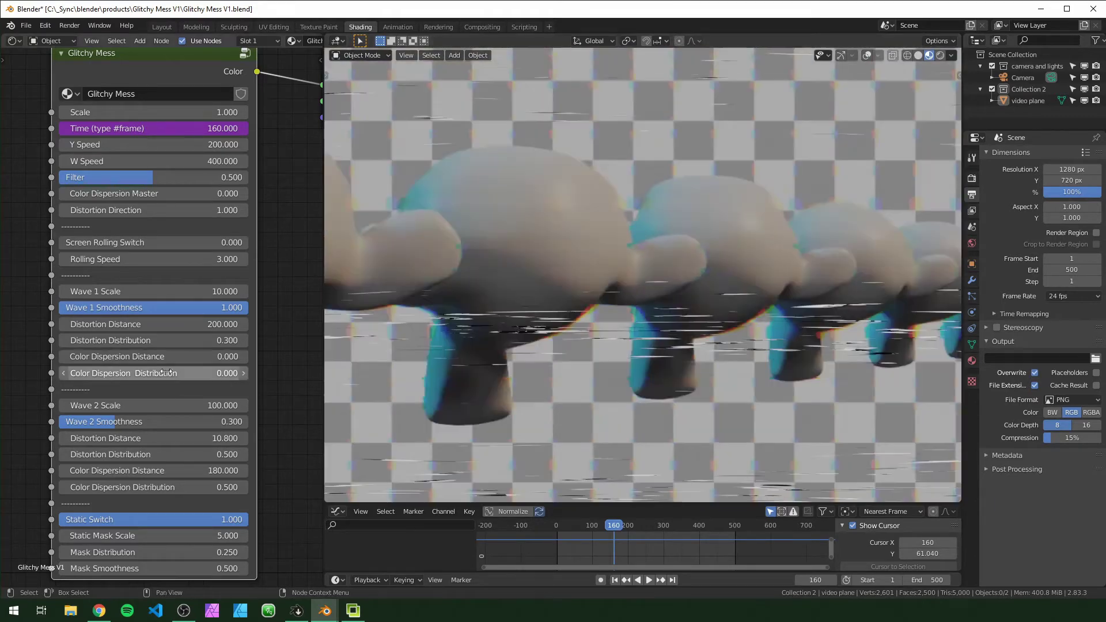
left_click_drag(153, 356, 242, 356)
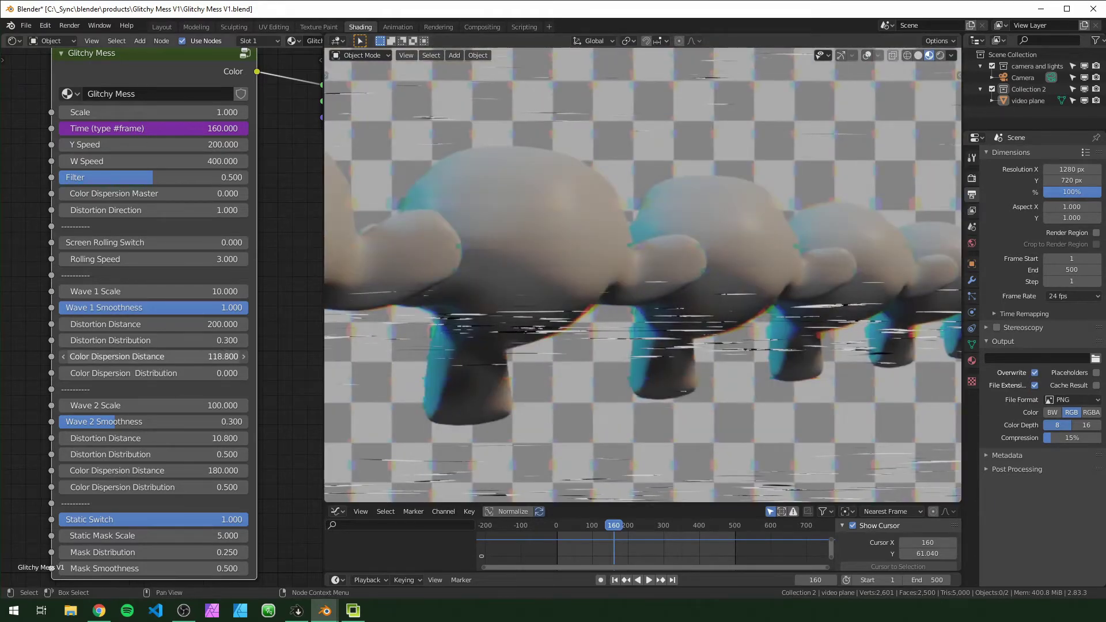
right_click(117, 357)
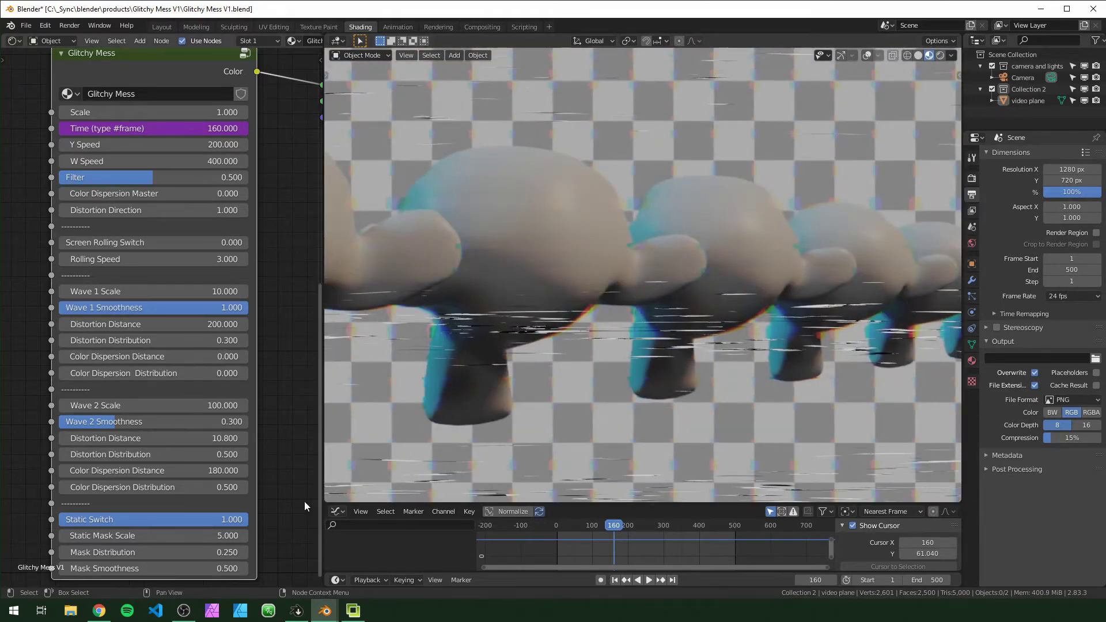
Test Wave 1 color dispersion with a Color Dispersion Distribution of 0.5 and a raised Color Dispersion Distance
left_click(174, 372)
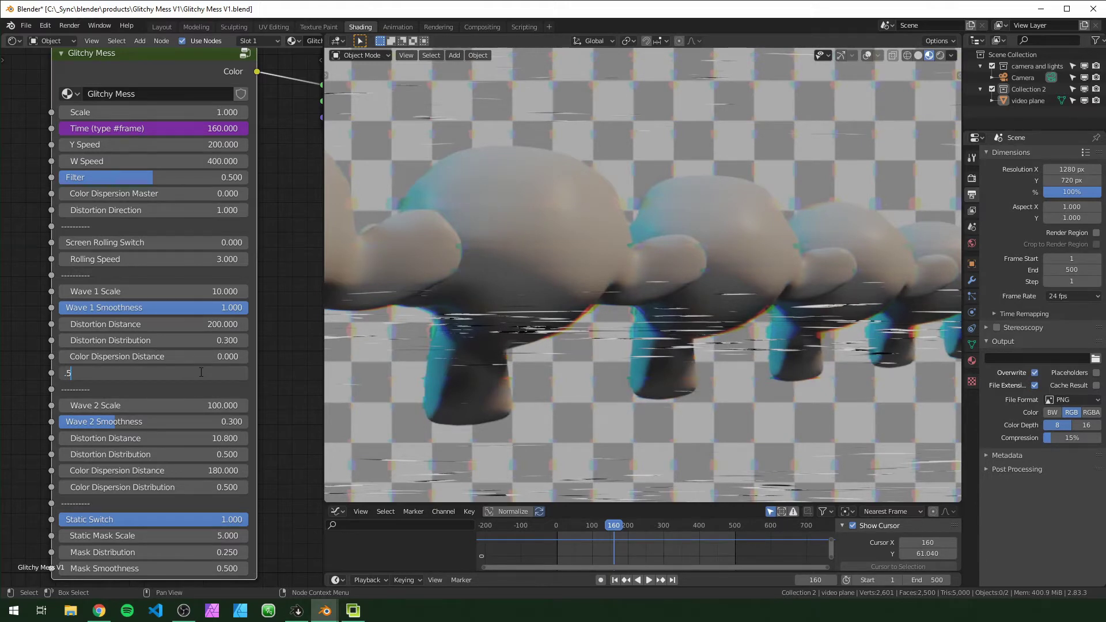
type(".5")
key("Return")
left_click_drag(201, 356, 245, 357)
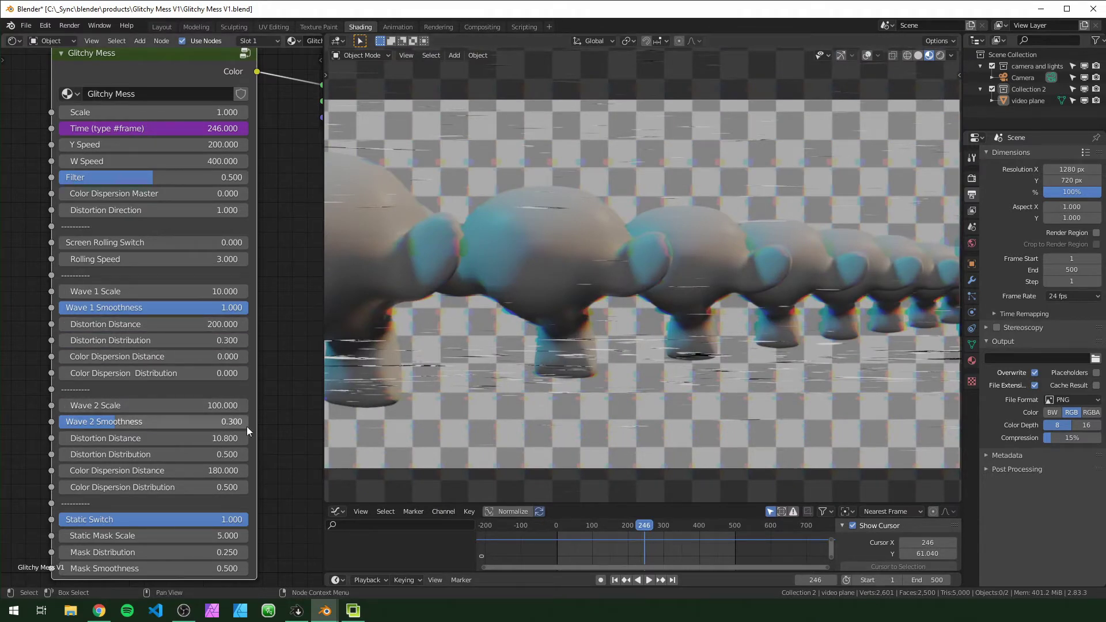
Test a Wave 2 Scale of about 554.8 and inspect the finer distortion up close
left_click_drag(228, 406, 142, 405)
right_click(184, 406)
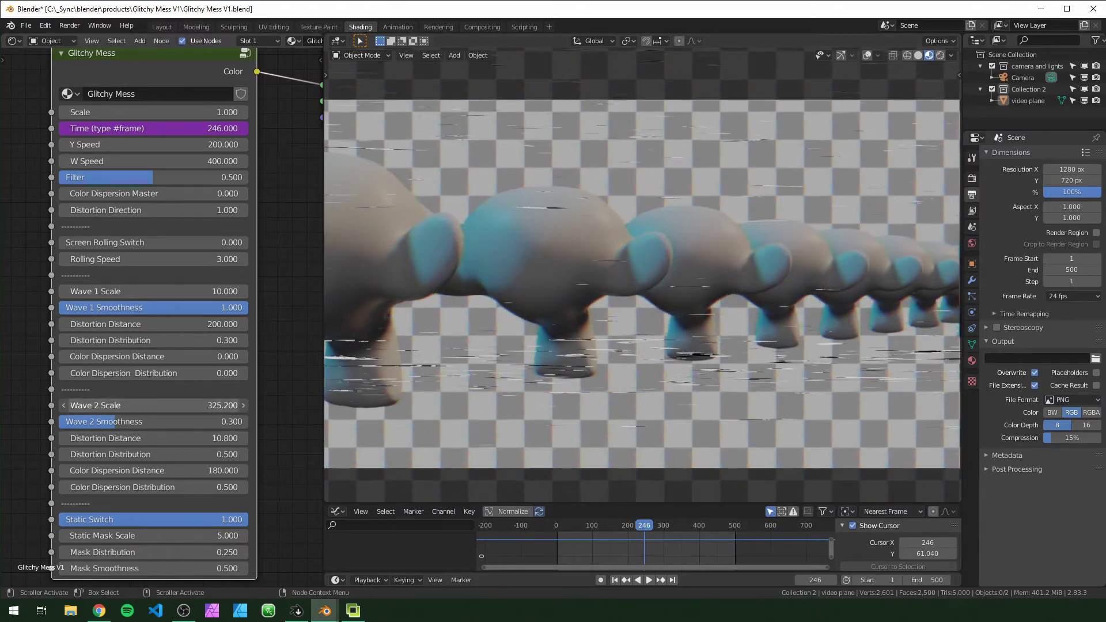
scroll(651, 225, "up", 5)
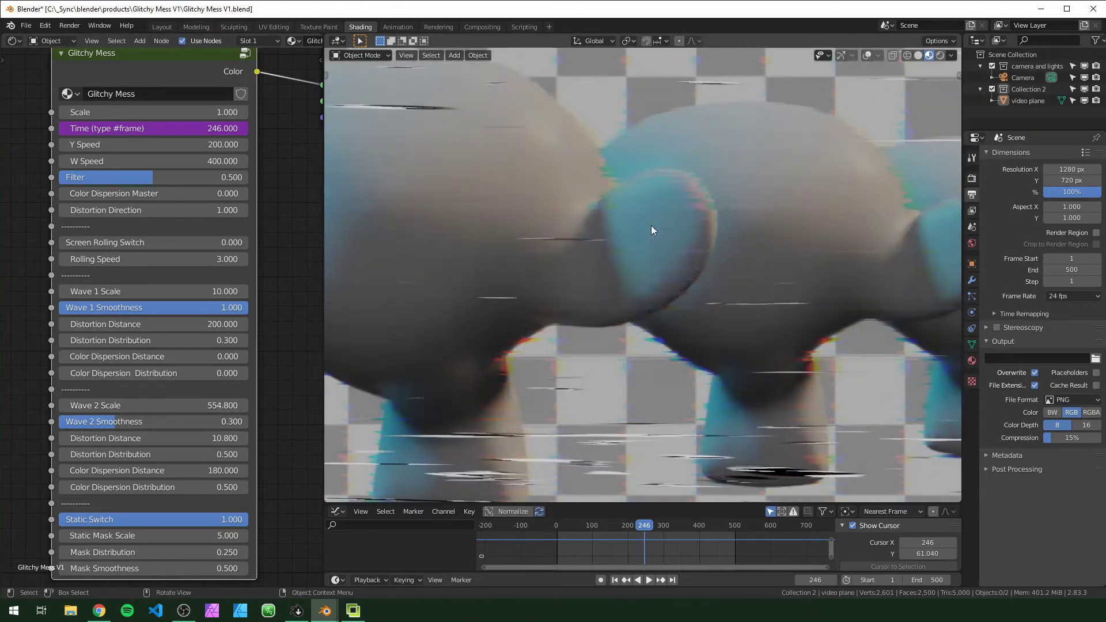
scroll(153, 364, "down", 1)
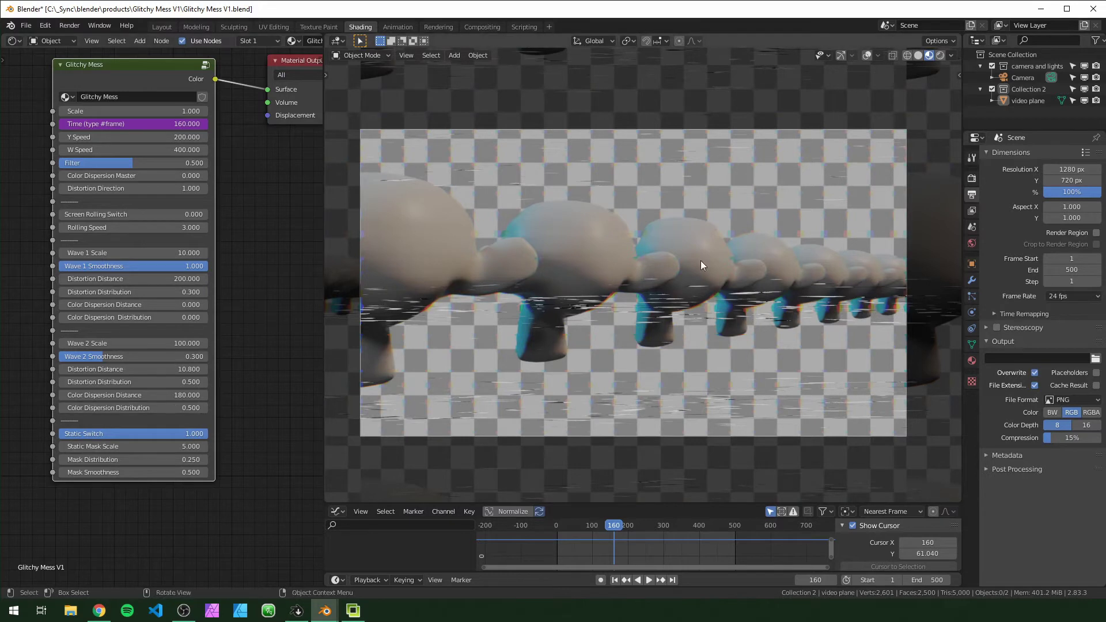
Compare the animation with the Static Switch at 0 and back at 1
key("BackSpace")
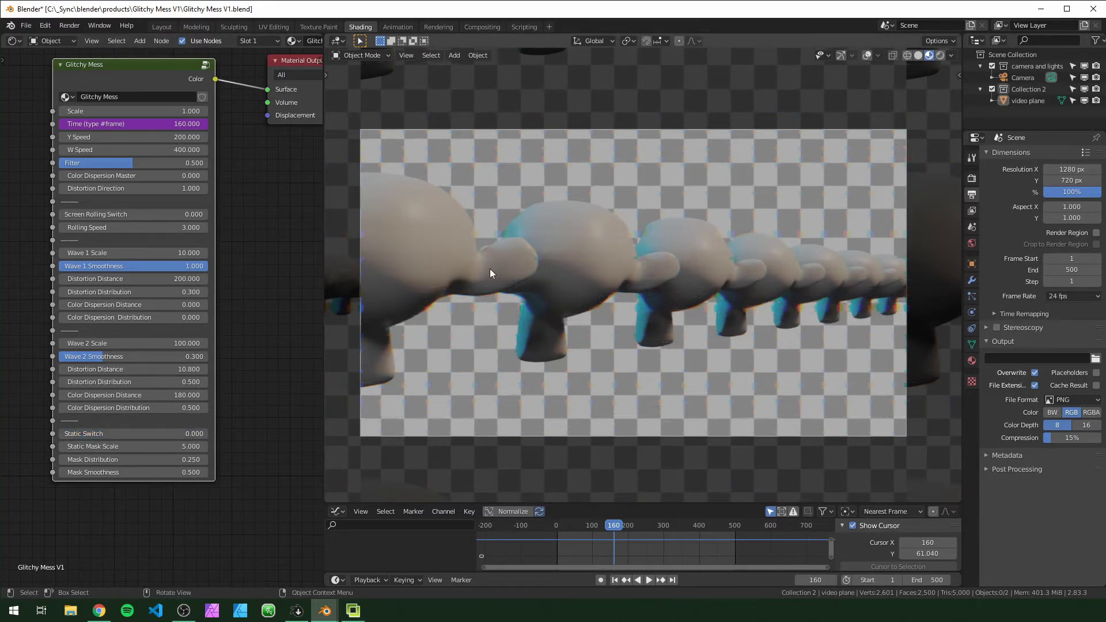
key("space")
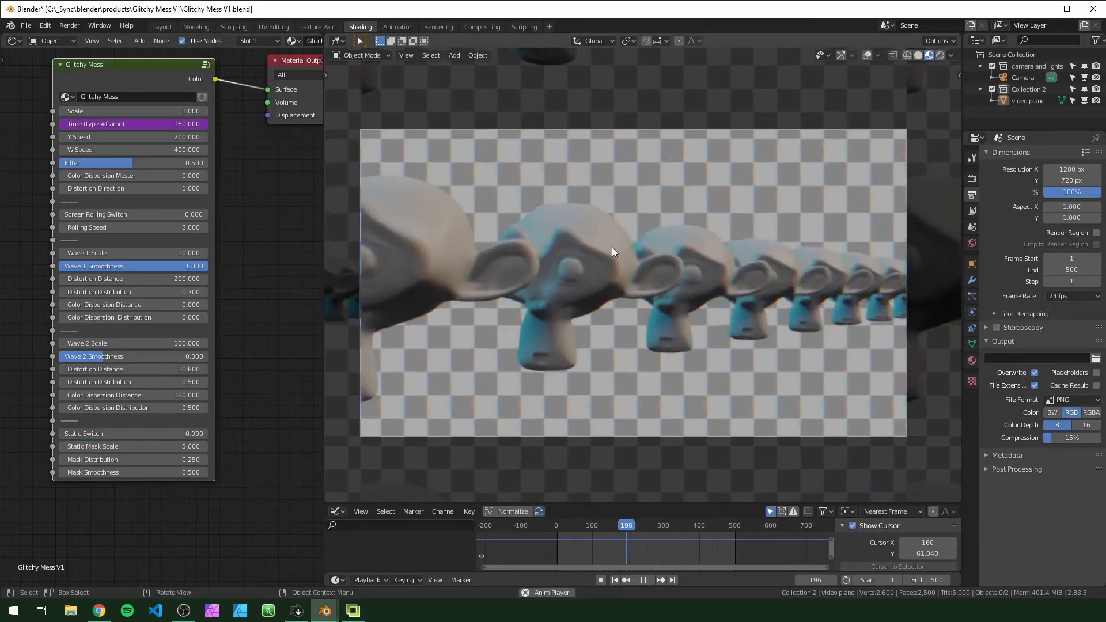
left_click_drag(90, 435, 241, 435)
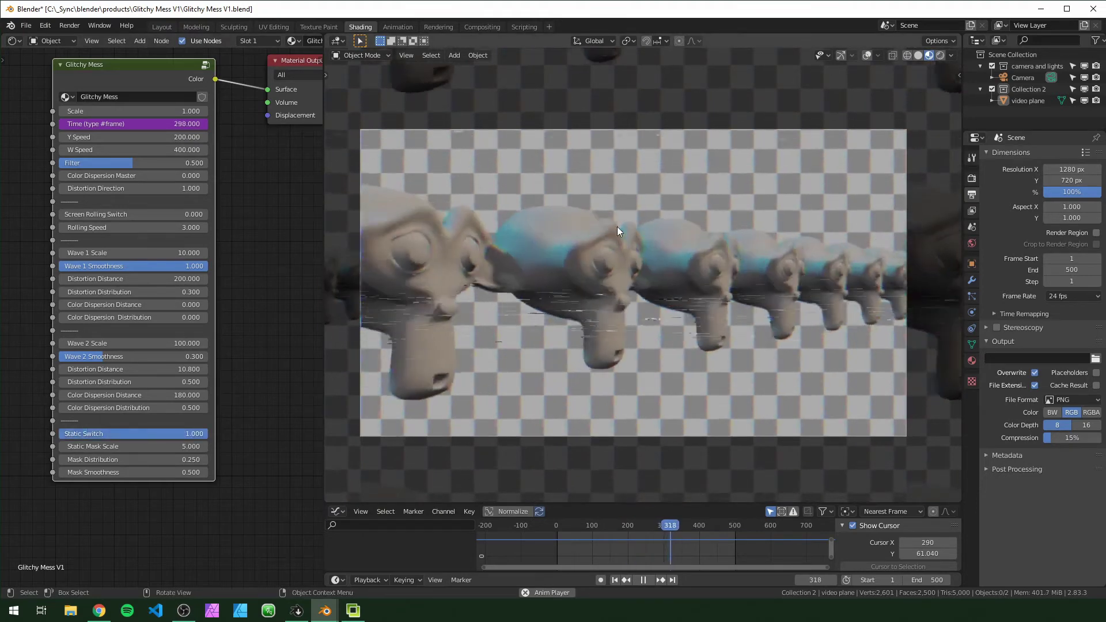
scroll(109, 477, "up", 2)
key("space")
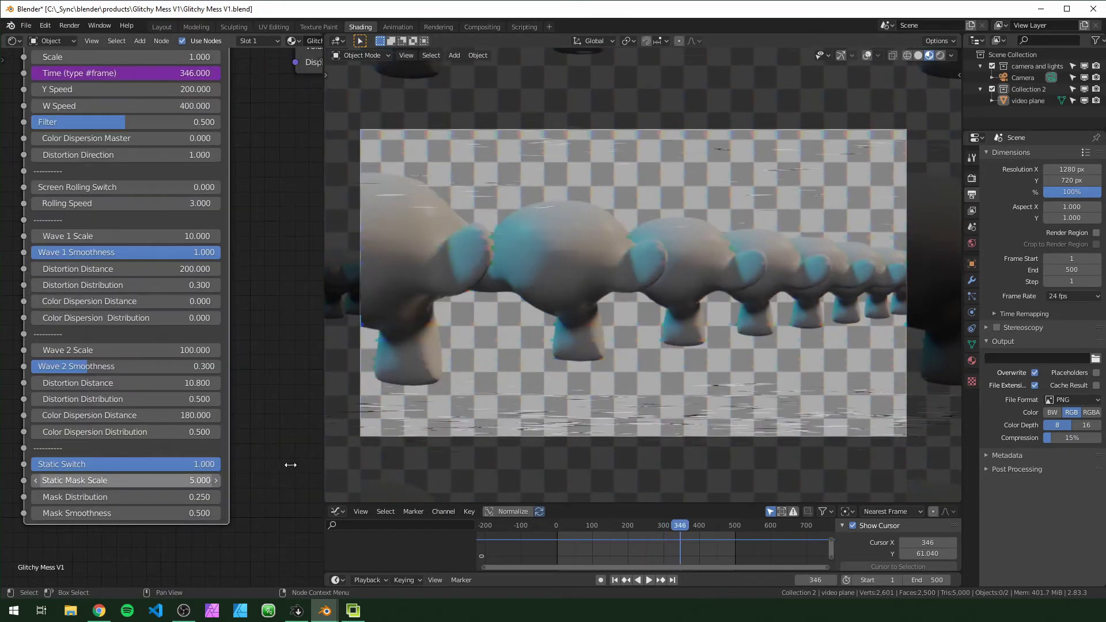
At frame 187, test a Static Mask Scale of about 157.4 and a Mask Smoothness of 0.001, undoing each change
left_click_drag(685, 524, 624, 534)
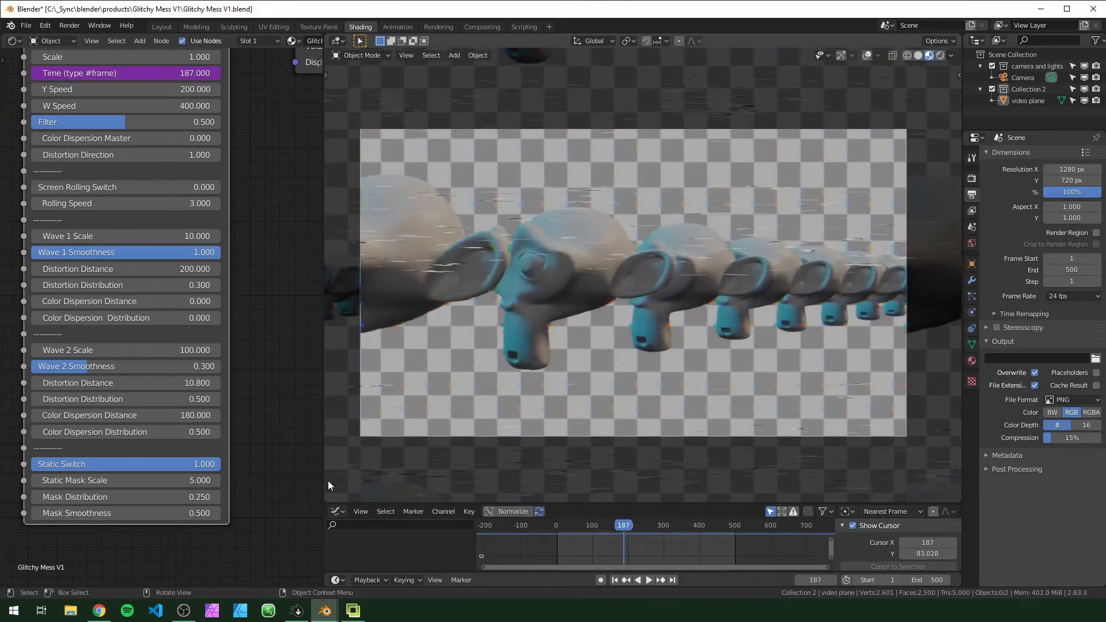
left_click_drag(124, 481, 196, 481)
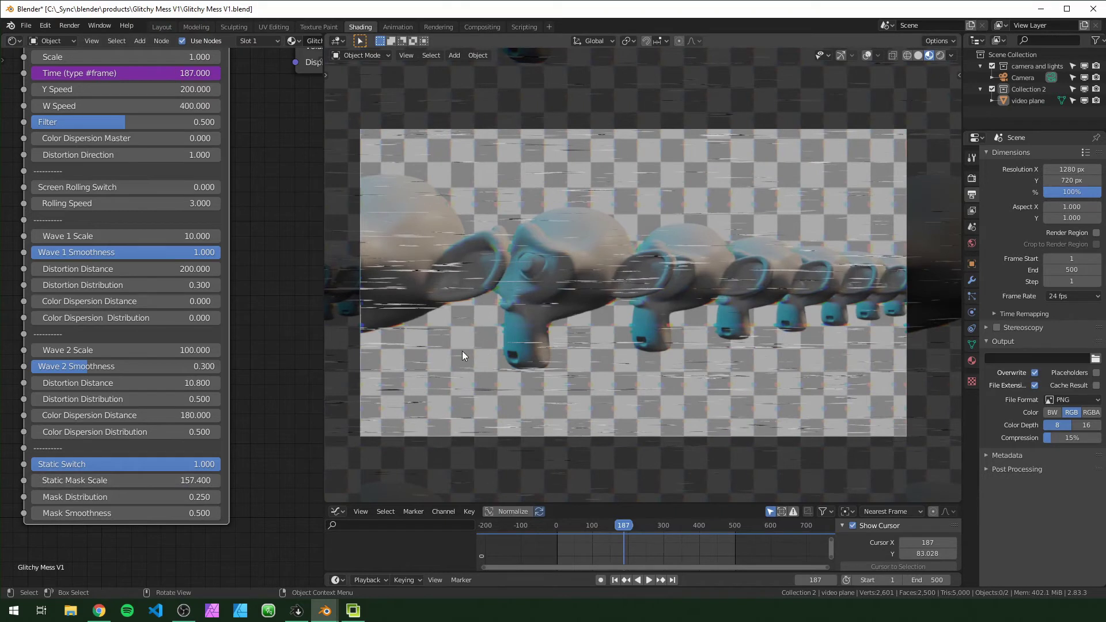
key("ctrl+z")
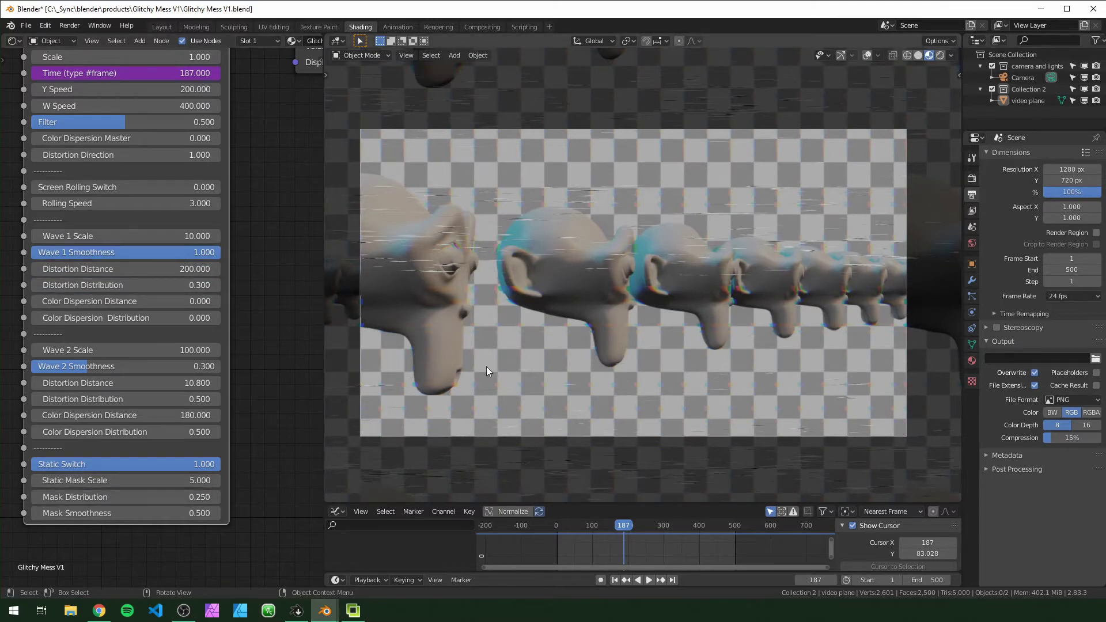
left_click_drag(183, 510, 127, 511)
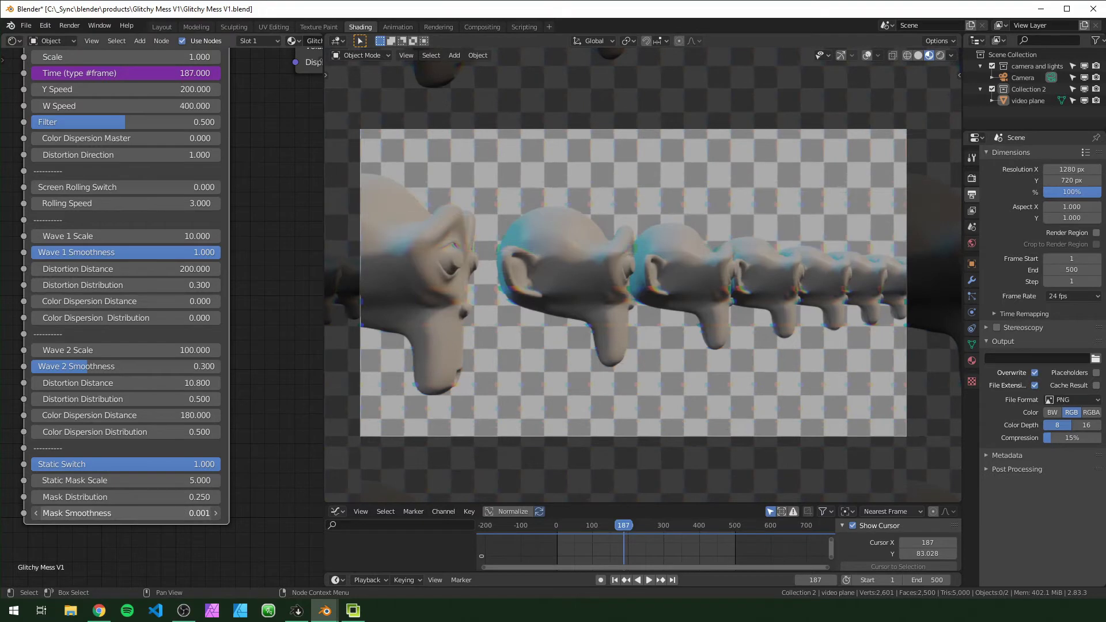
key("ctrl+z")
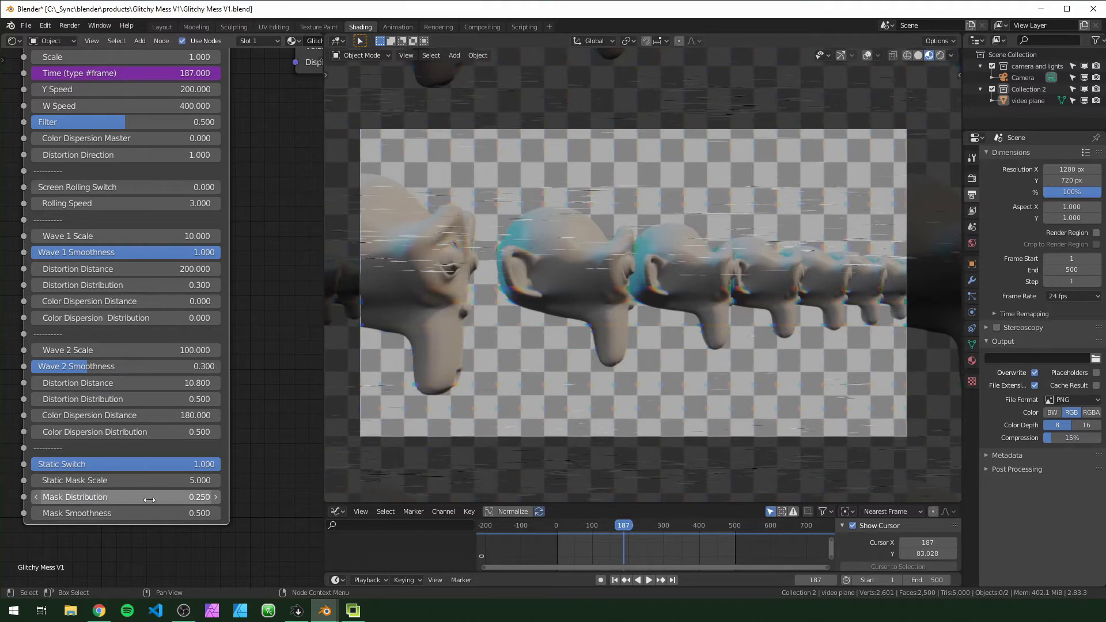
Try a static Mask Distribution of 0.5 with a Mask Smoothness of 0.001
left_click(170, 496)
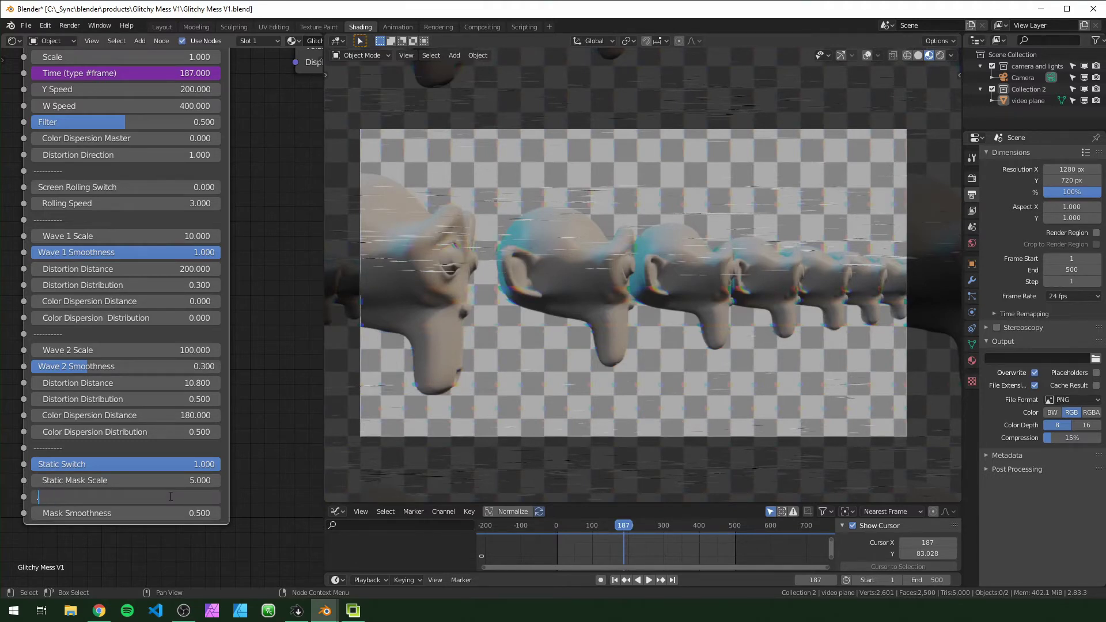
type(".5")
key("Return")
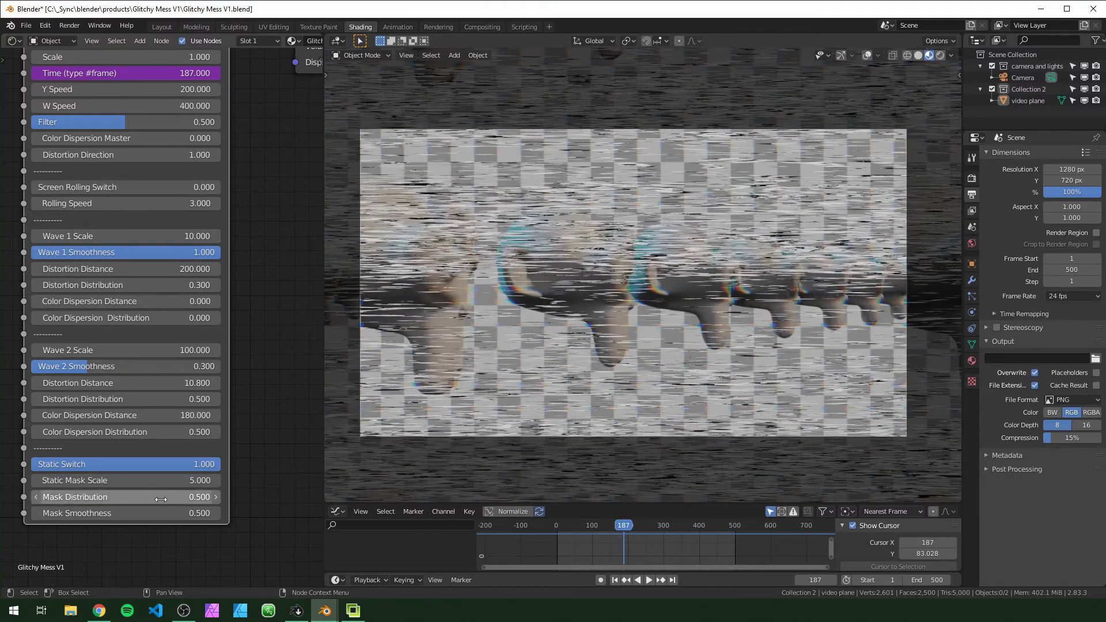
left_click_drag(195, 514, 138, 514)
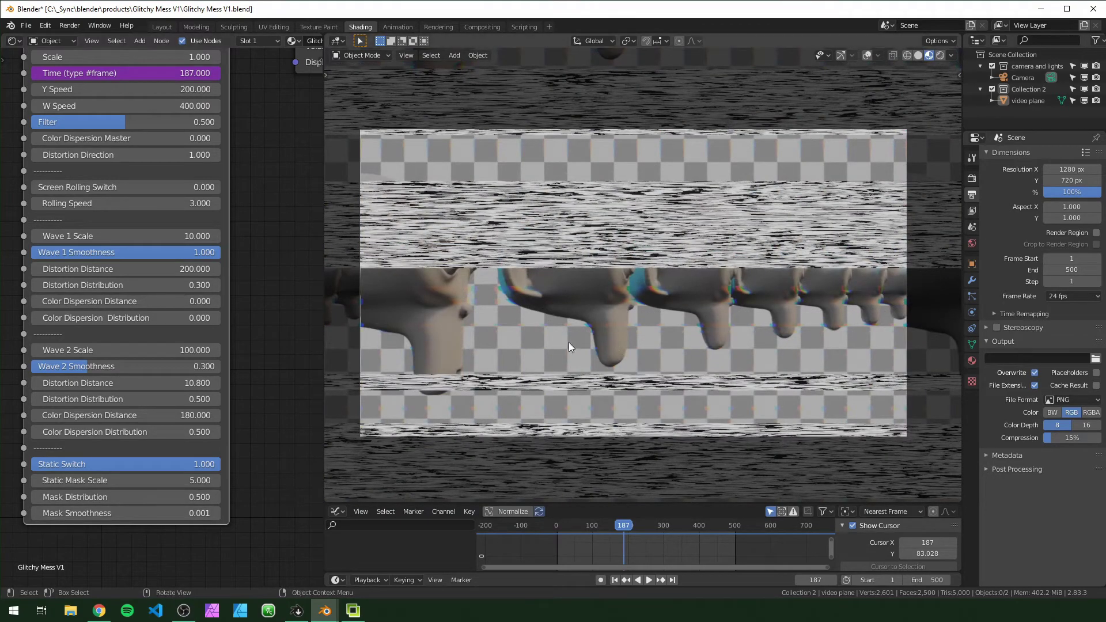
Play the animation in short bursts and step forward frame by frame to examine the hard-edged static bands
key("space")
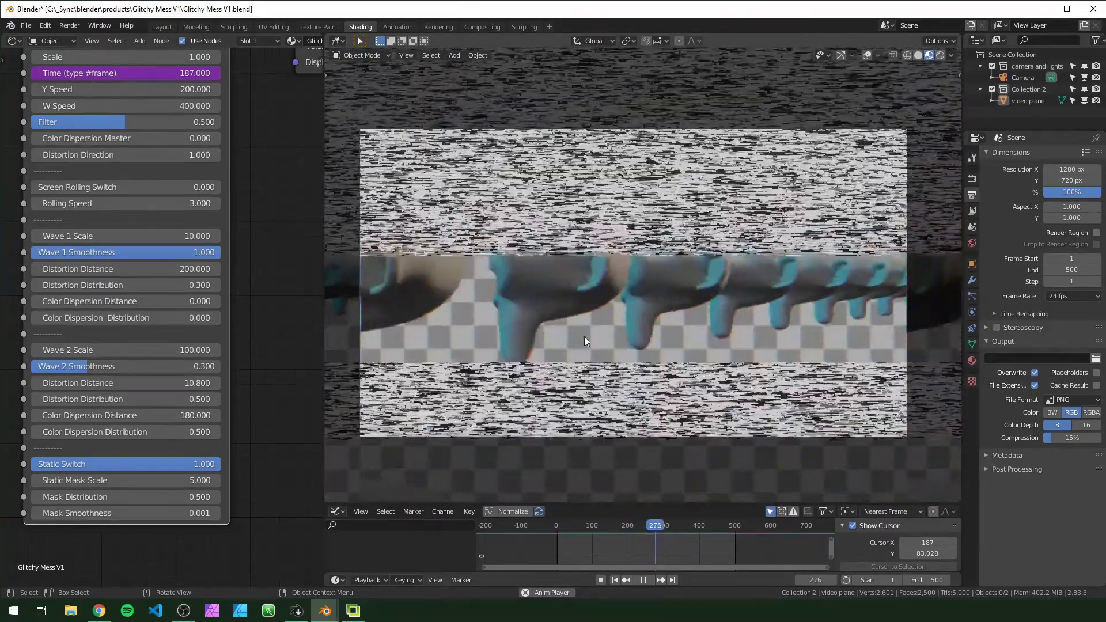
key("space")
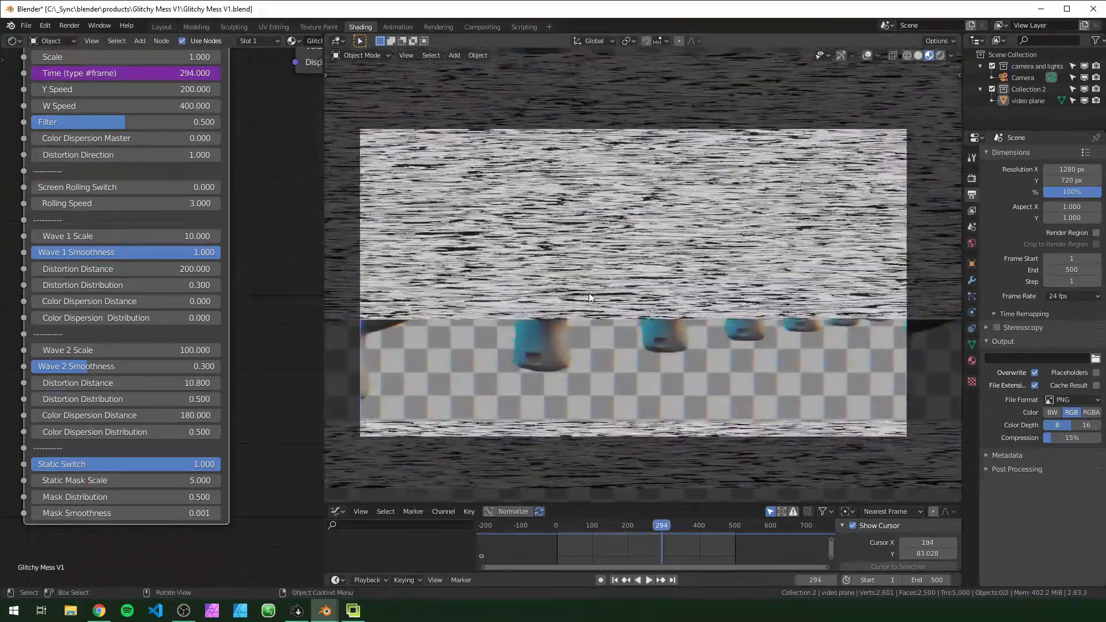
key("space")
key("space")
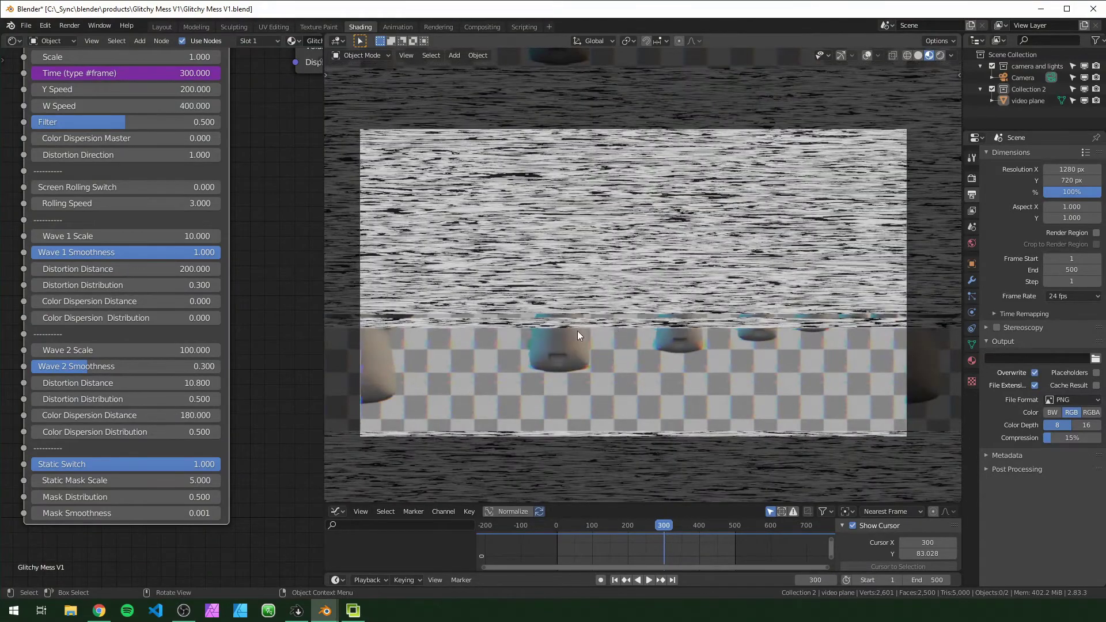
key("Right")
key("Right")
key("Right")
key("Right")
key("Right")
key("Right")
key("Right")
key("Right")
key("Right")
key("Right")
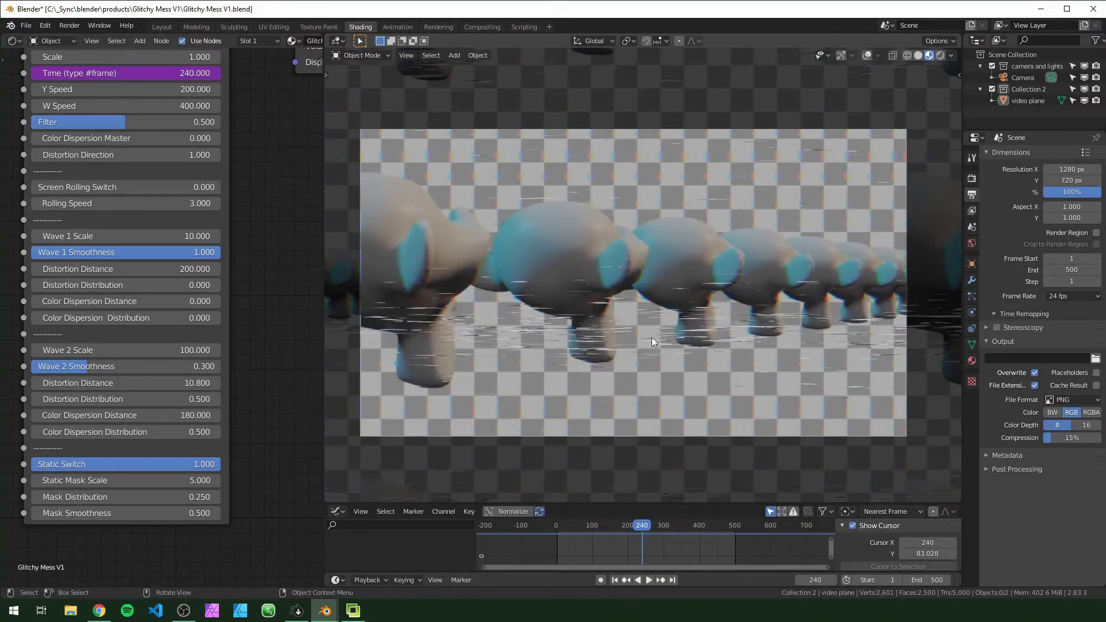
Set the Mask Smoothness to 1, preview Mask Distribution values of 0.17 and -0.02, and undo the distribution changes
left_click_drag(144, 513, 196, 513)
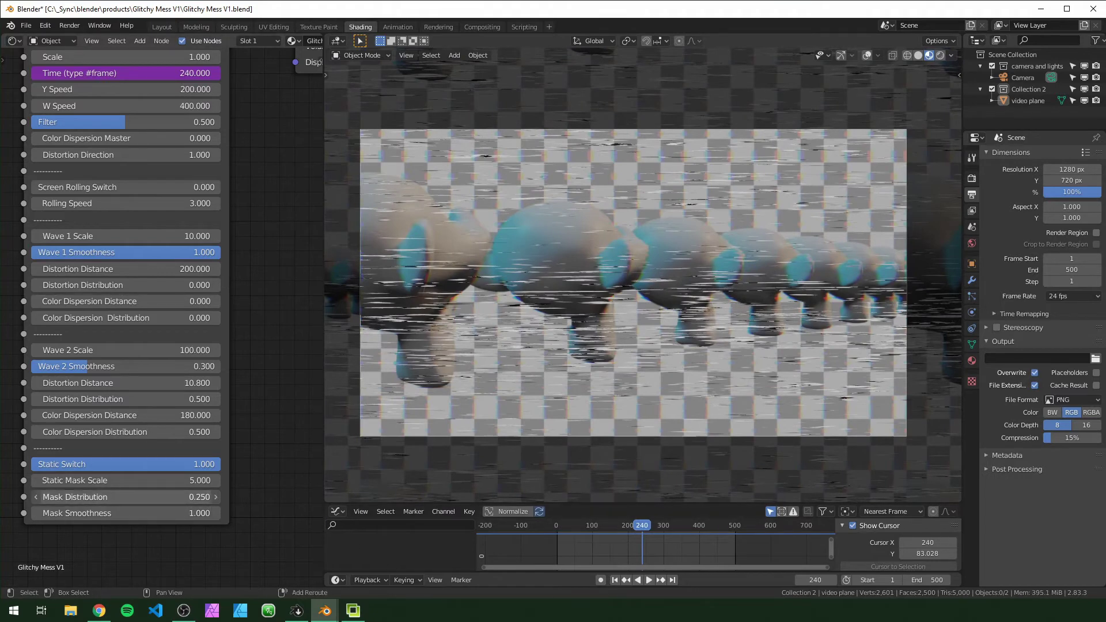
mouse_move(127, 496)
left_mouse_down()
mouse_move(101, 496)
mouse_move(132, 497)
left_mouse_up()
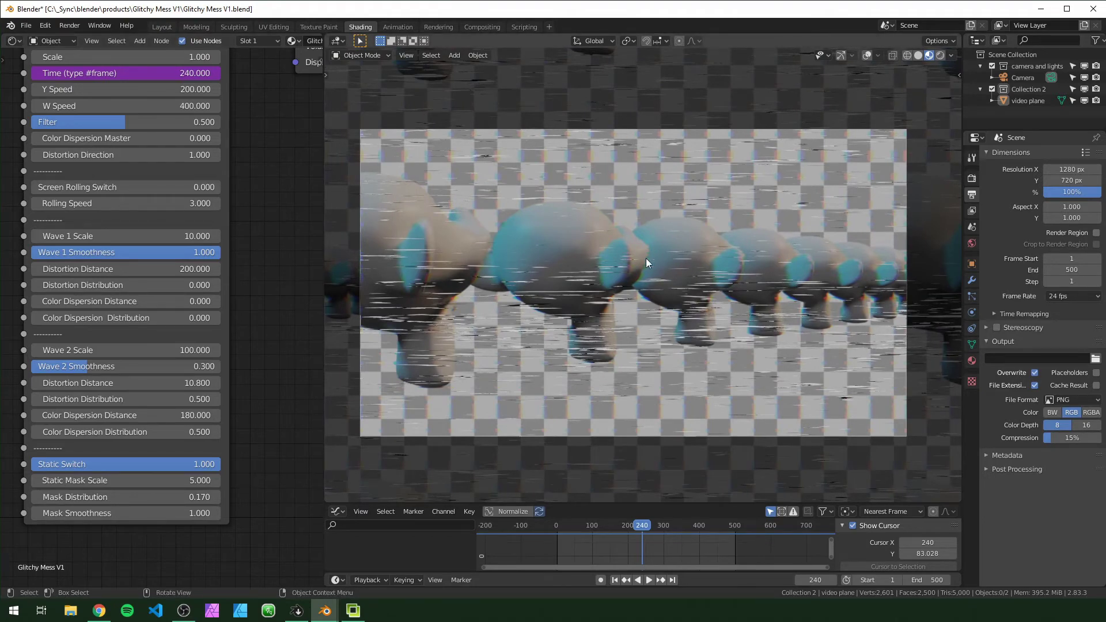
left_click_drag(127, 496, 116, 496)
key("space")
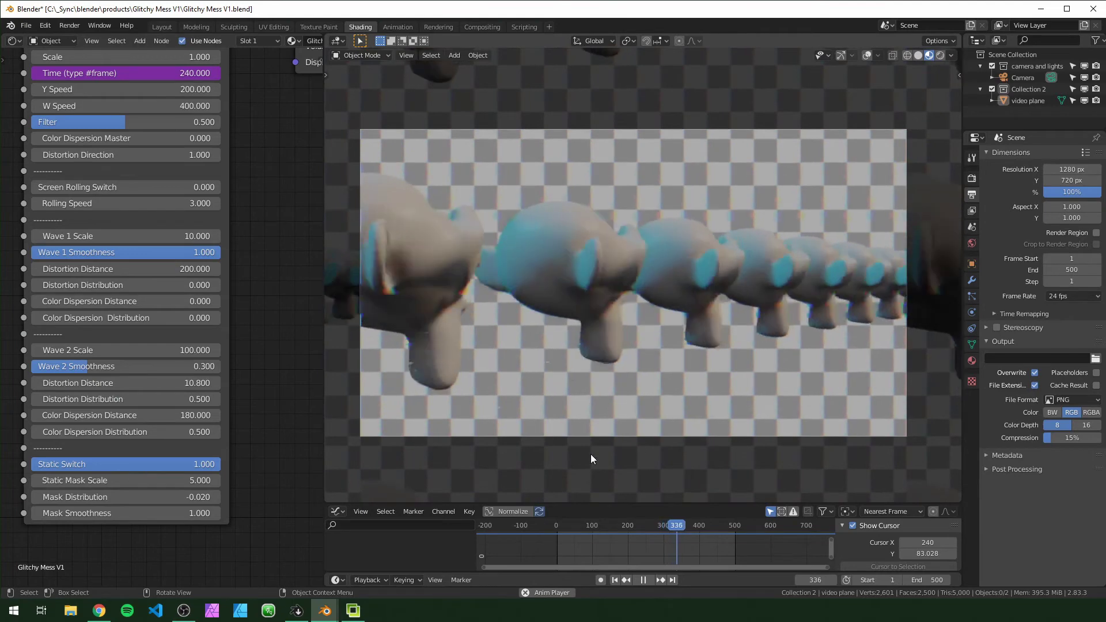
key("ctrl+z")
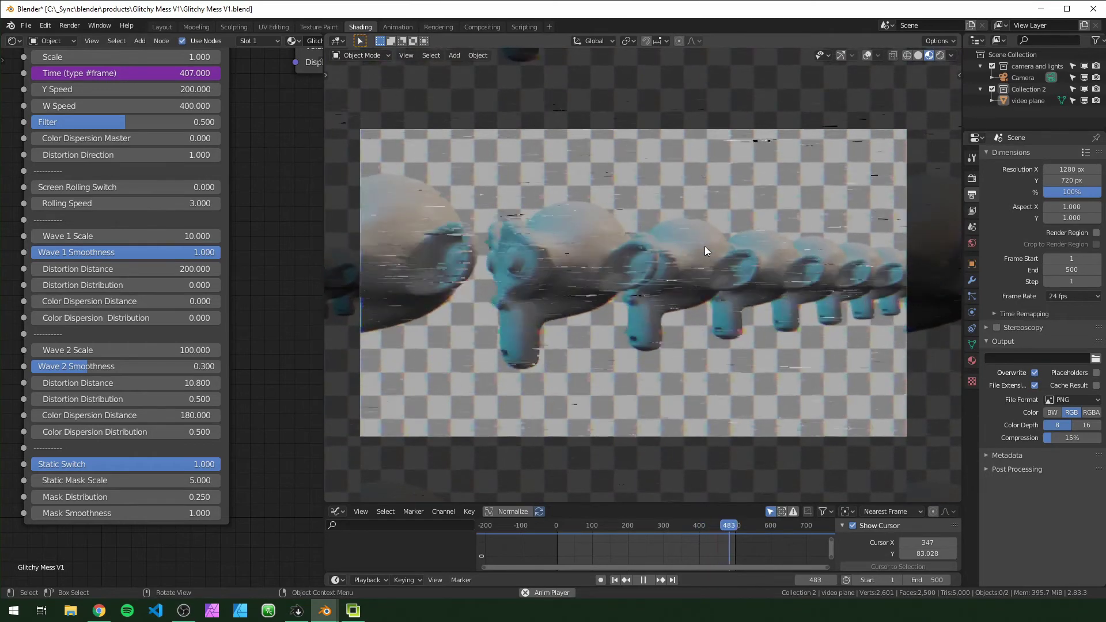
key("space")
Reset the Distortion Direction and the Static Switch to 0
key("ctrl+z")
key("ctrl+z")
middle_click_drag(90, 155, 104, 182)
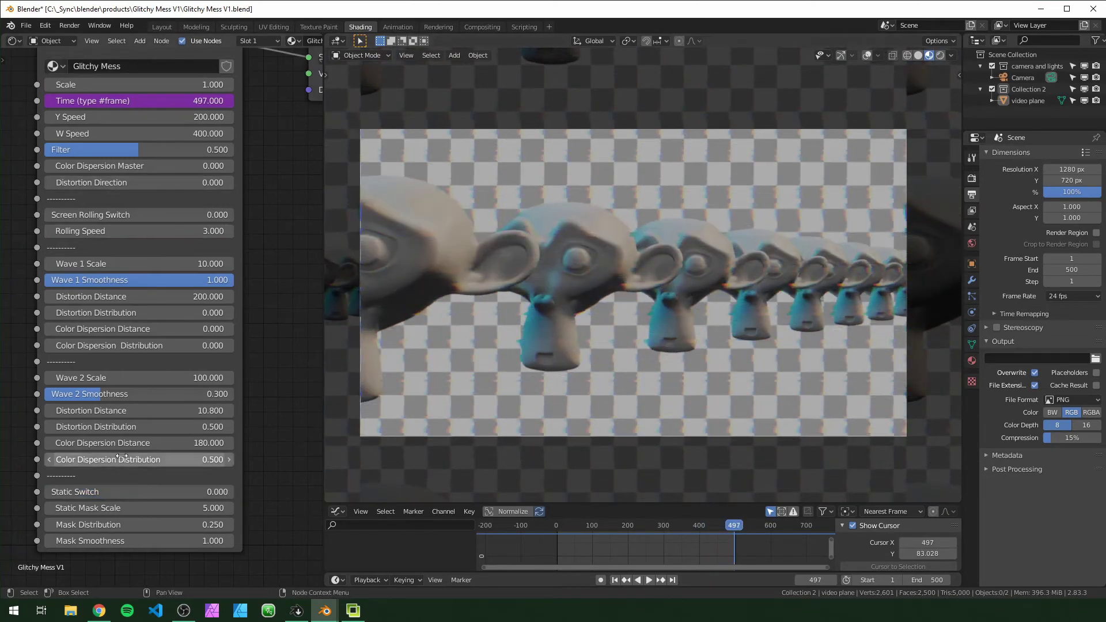
Copy the Wave 2 Color Dispersion Distribution of 0.5 to Wave 1, and raise Wave 1's Color Dispersion Distance to about 239.3
key("ctrl+c")
scroll(162, 323, "up", 1)
key("ctrl+v")
left_click_drag(163, 331, 231, 331)
Lower the Wave 1 Smoothness to about 0.268 and preview the animation
left_click_drag(172, 277, 74, 277)
left_click_drag(74, 277, 90, 277)
key("space")
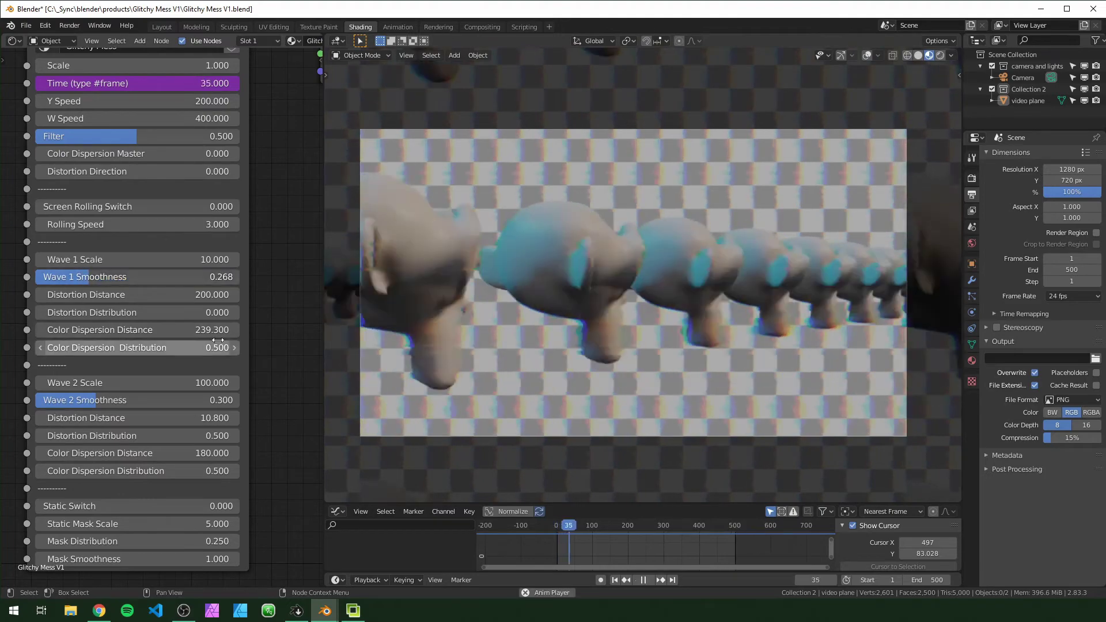
key("space")
Raise the Wave 2 Distortion Distance to about 38.4 and preview the animation
mouse_move(149, 418)
left_mouse_down()
mouse_move(218, 418)
mouse_move(165, 418)
left_mouse_up()
middle_click_drag(149, 83, 153, 151)
key("space")
key("space")
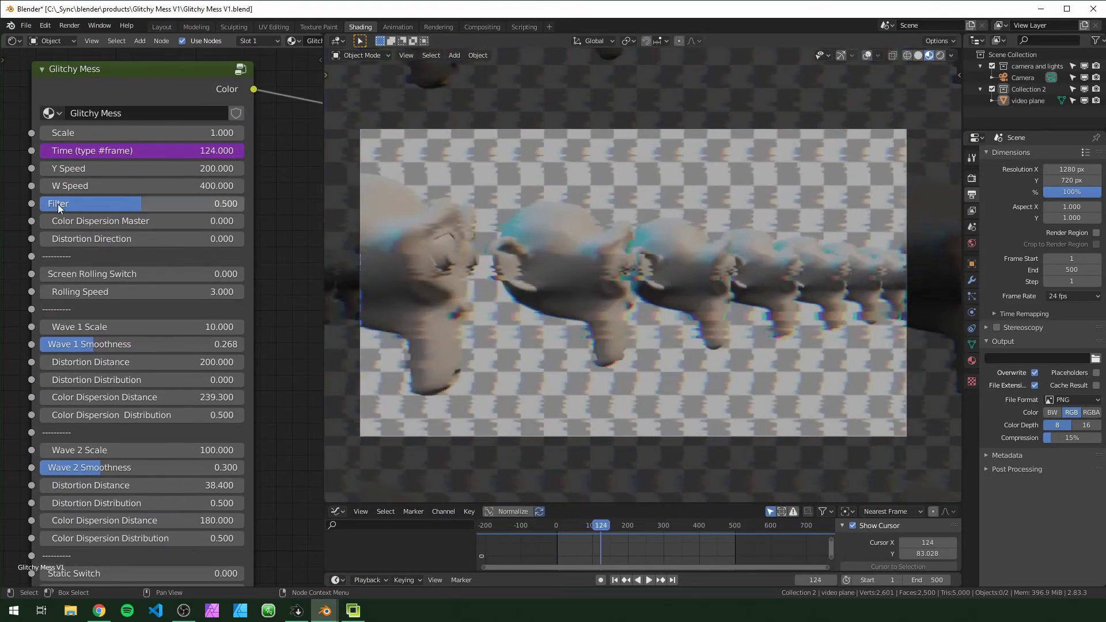
Try a different Color Dispersion Master value, undo it, and play the animation again
left_click_drag(104, 222, 54, 221)
key("ctrl+z")
key("space")
key("space")
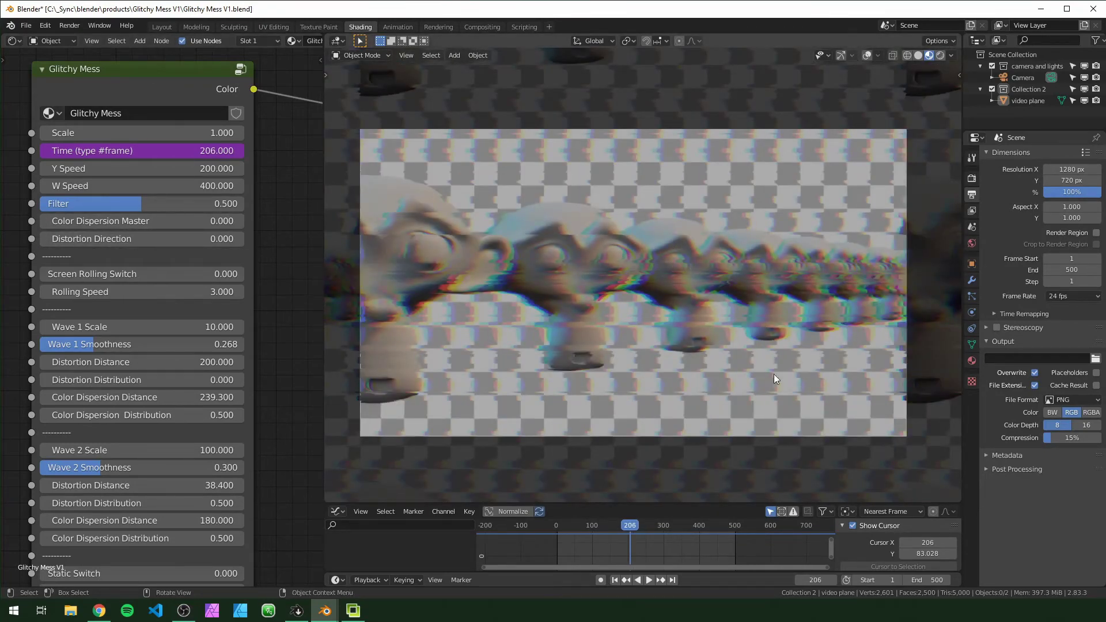
Return to frame 0 and set the render output's file format to FFmpeg video
key("Escape")
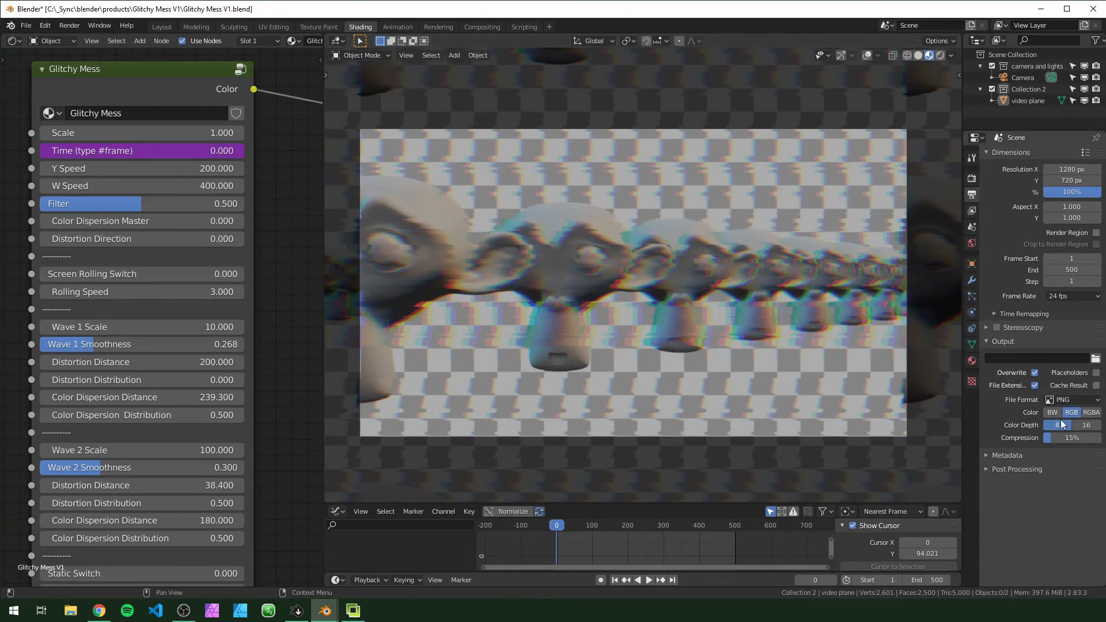
left_click(1076, 400)
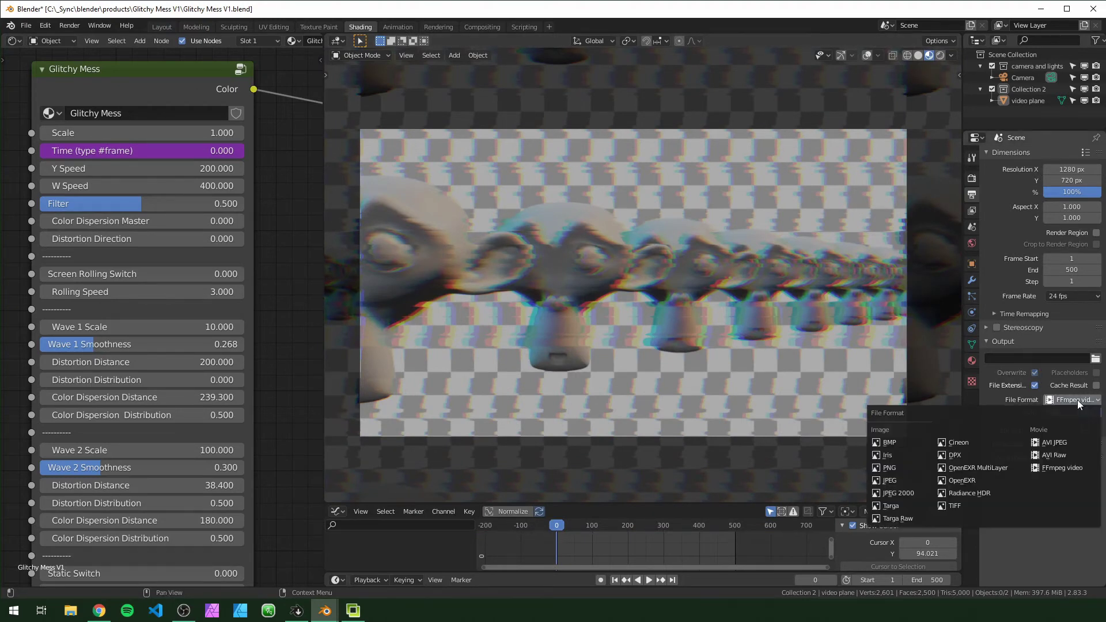
Choose FFmpeg video as the output format and set its encoding container to MPEG-4
left_click(1062, 467)
left_click(1074, 444)
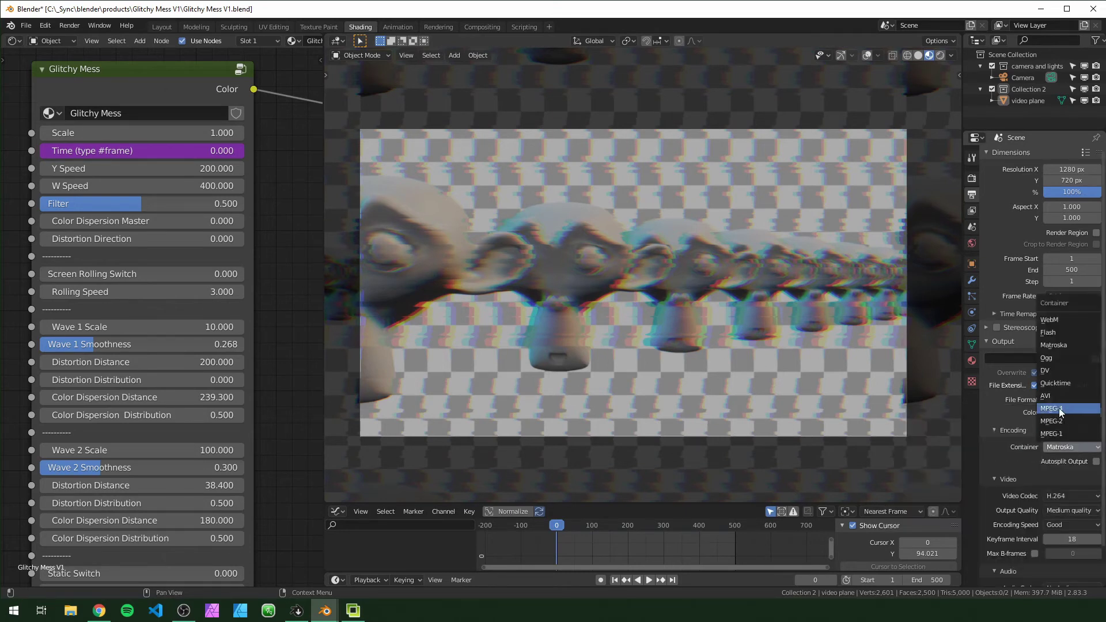
left_click(1066, 410)
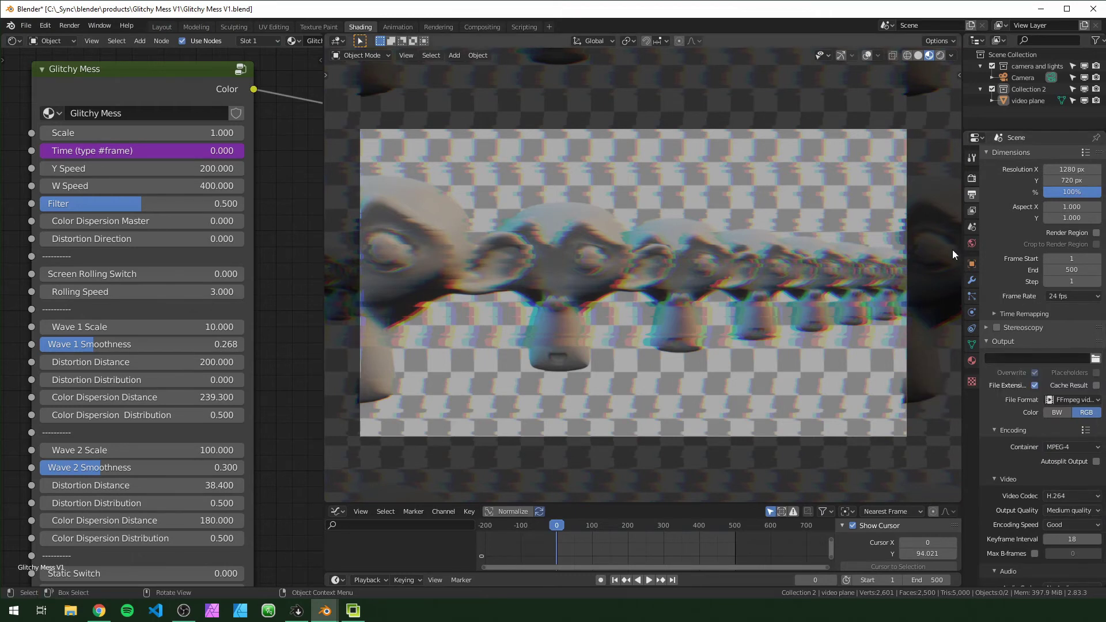
Compare the camera view in Solid shading with Material Preview, ending in Material Preview
left_click(89, 25)
left_click(403, 56)
left_click(915, 54)
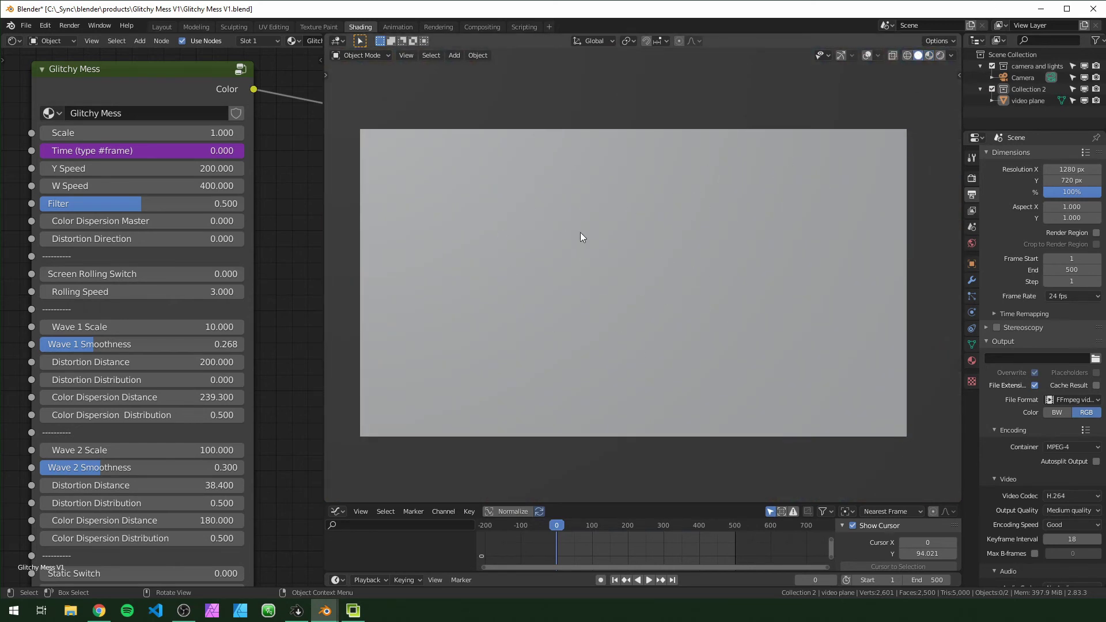
left_click(929, 56)
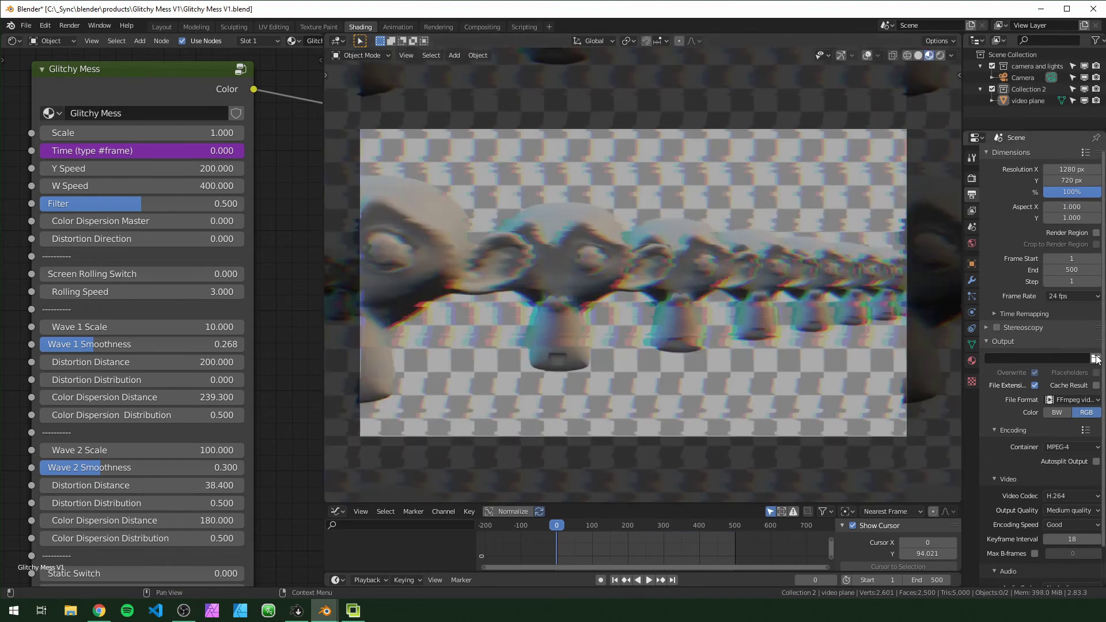
Set the render output path to "glitch test" on the Desktop and the end frame to 100
left_click(1095, 358)
key("Escape")
left_click(926, 580)
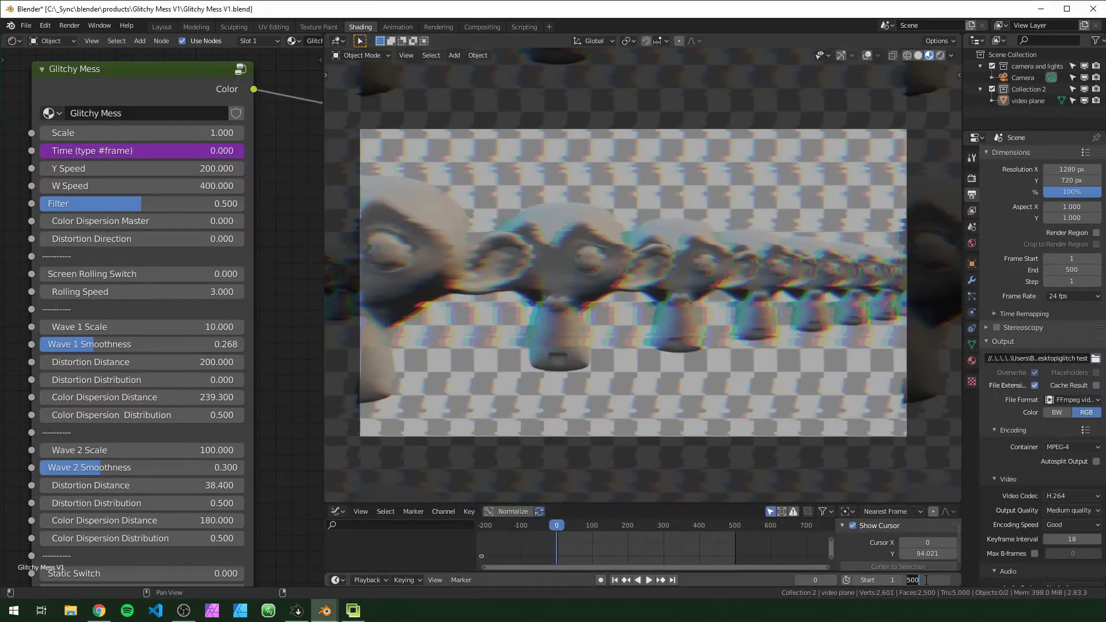
type("100")
key("Return")
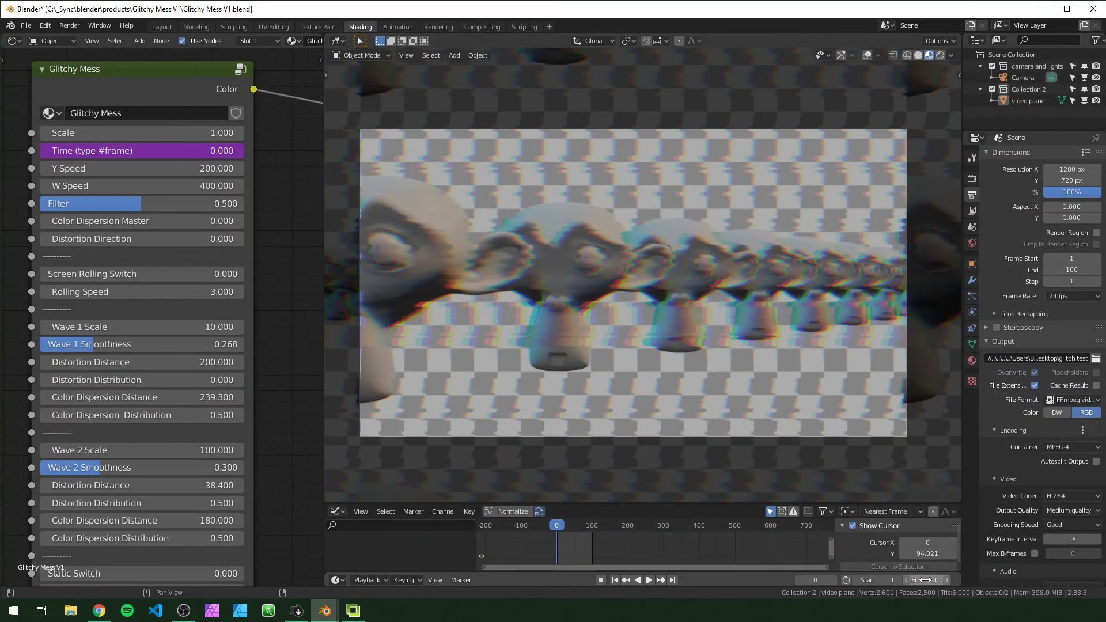
Render the animation from the viewport with Viewport Render Animation
left_click(403, 54)
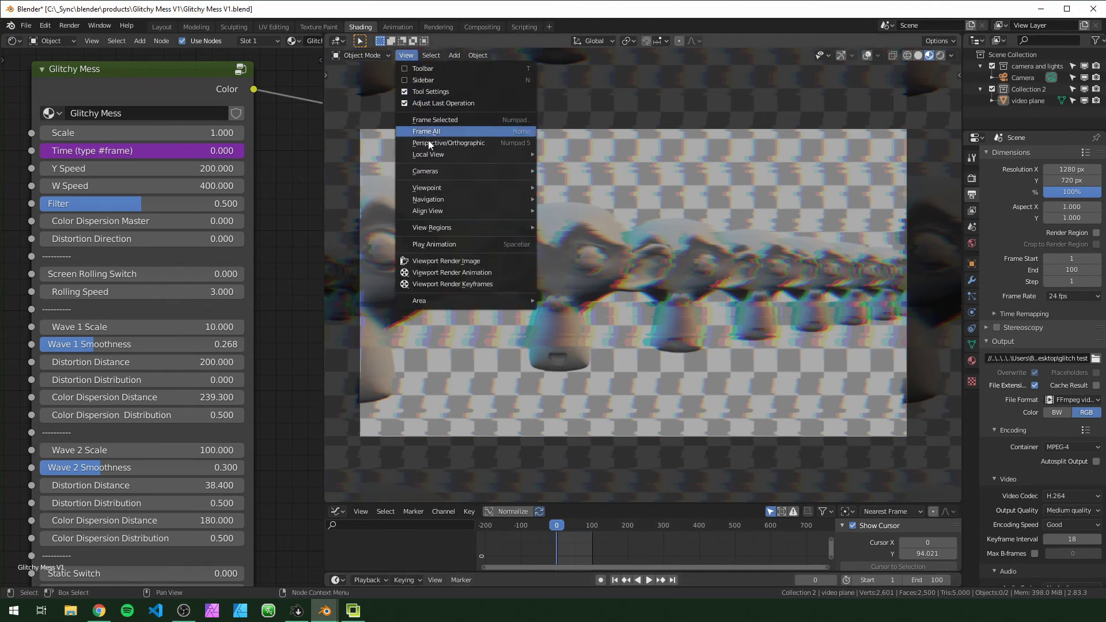
left_click(470, 277)
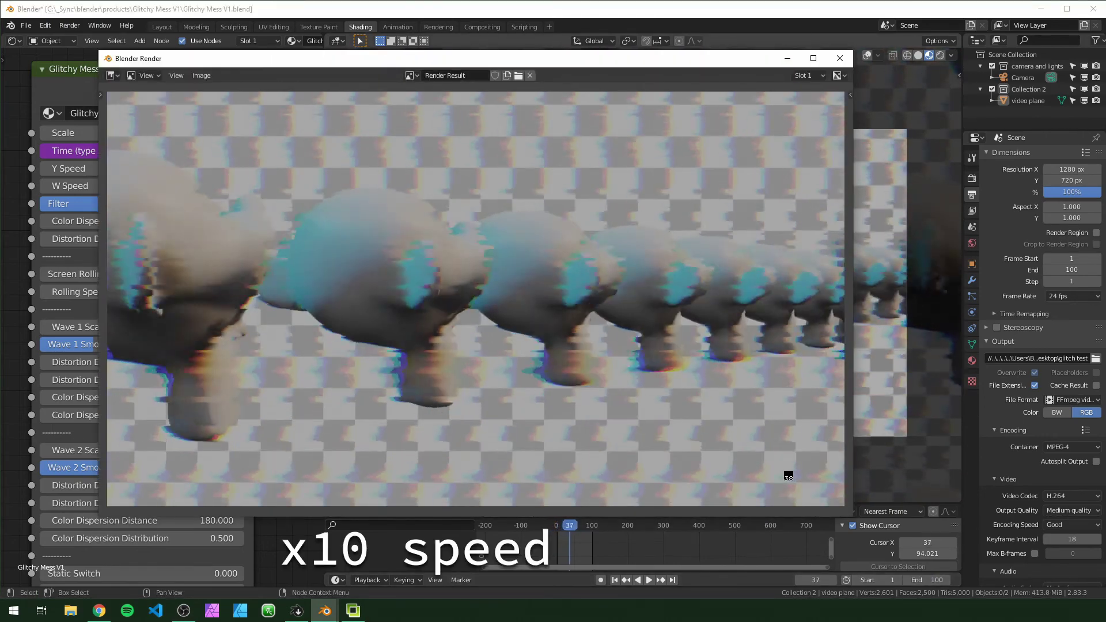